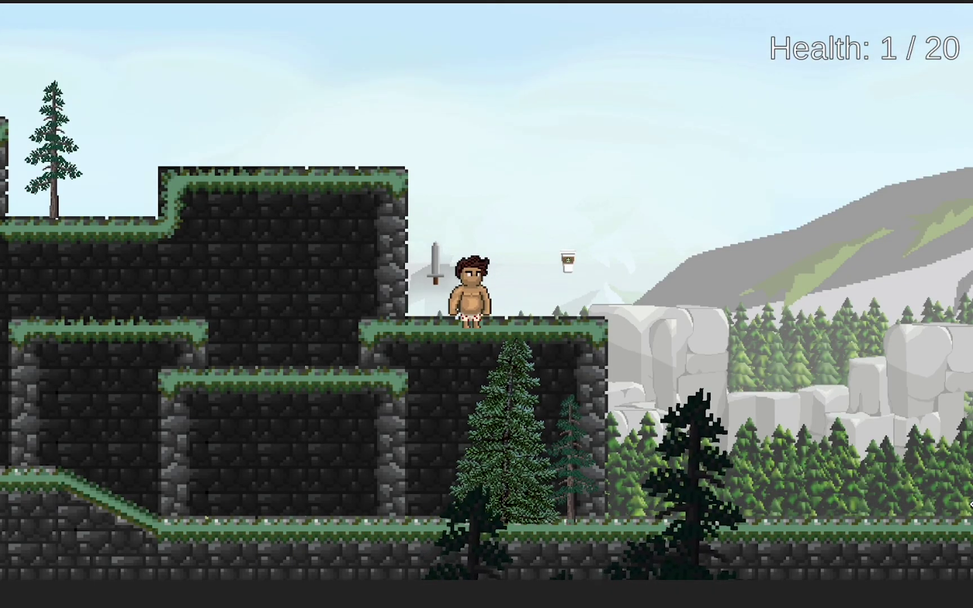
- Walk the character over the sword, open the equipment menu and equip the sword
key("a")
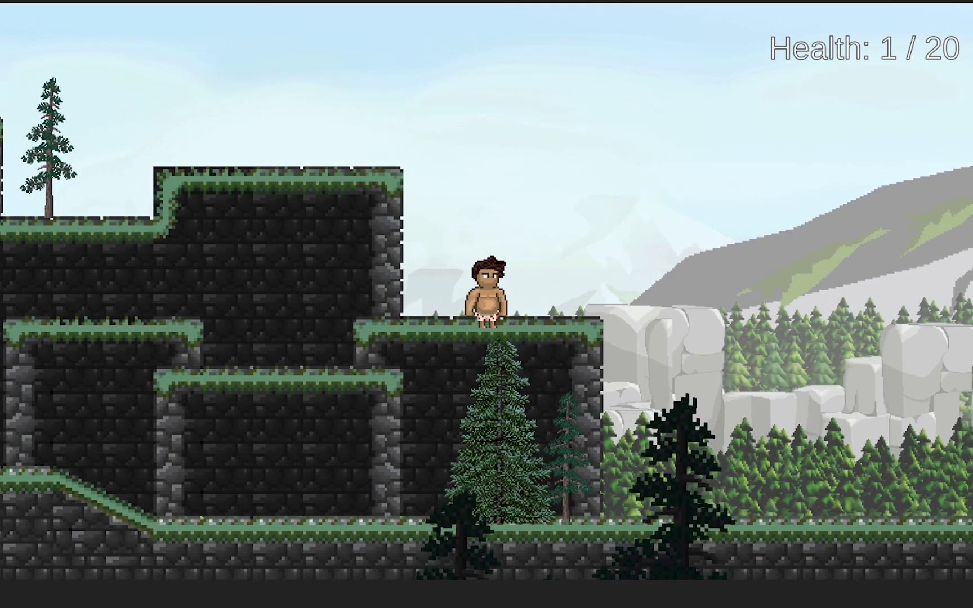
key("i")
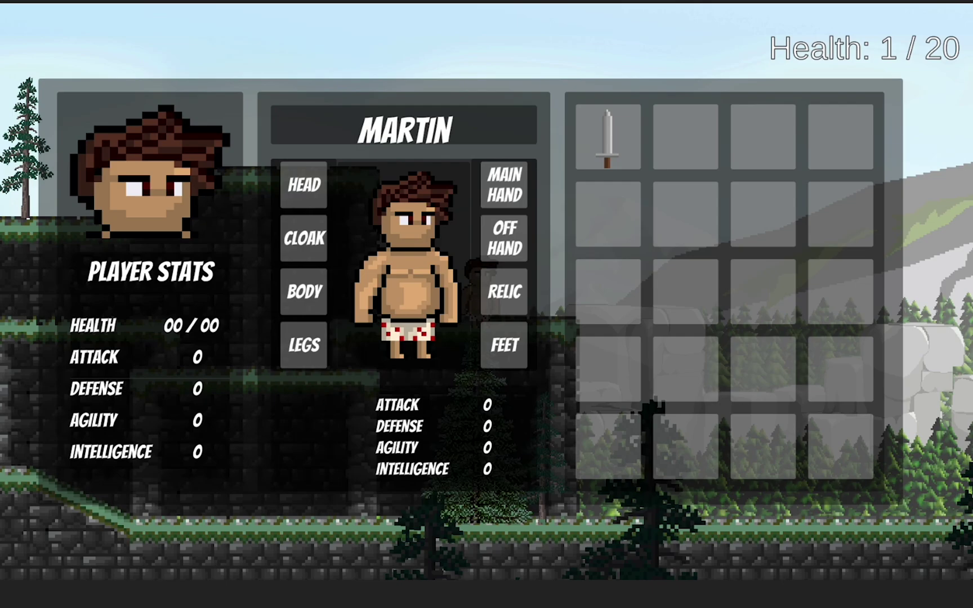
left_click(603, 135)
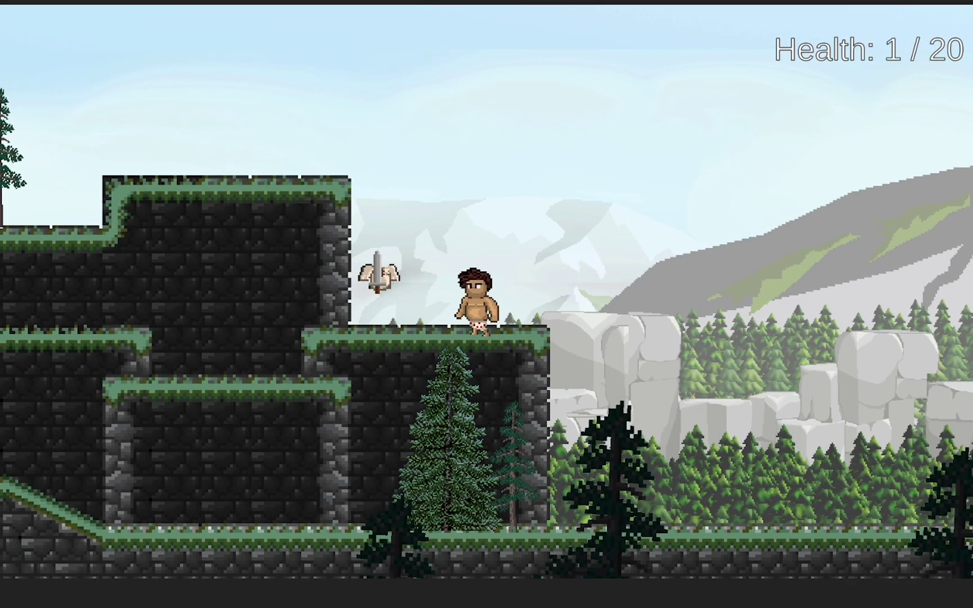
- Pick up the white shirt, equip sword and shirt, then return both to the inventory
key("a")
key("i")
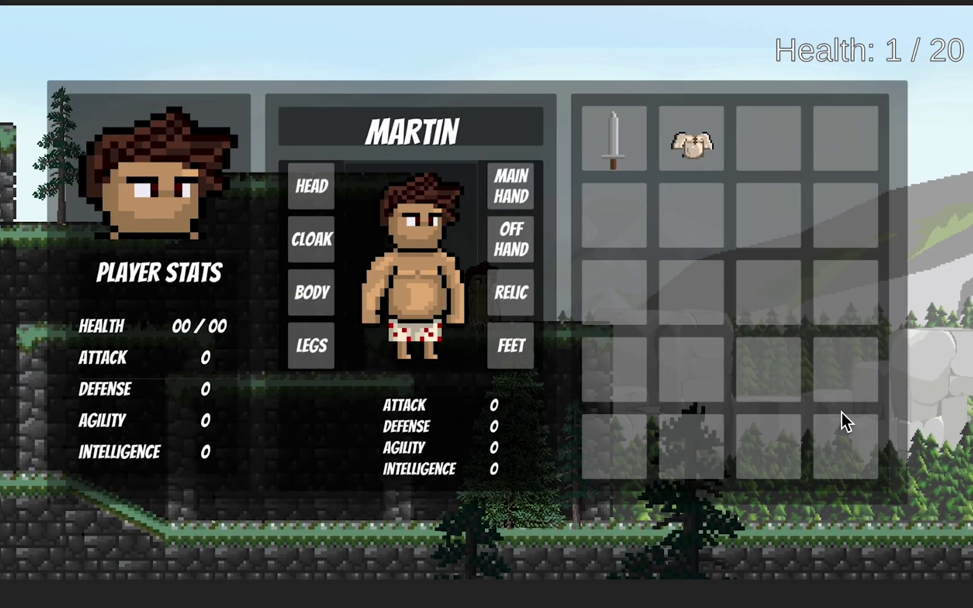
left_click(613, 140)
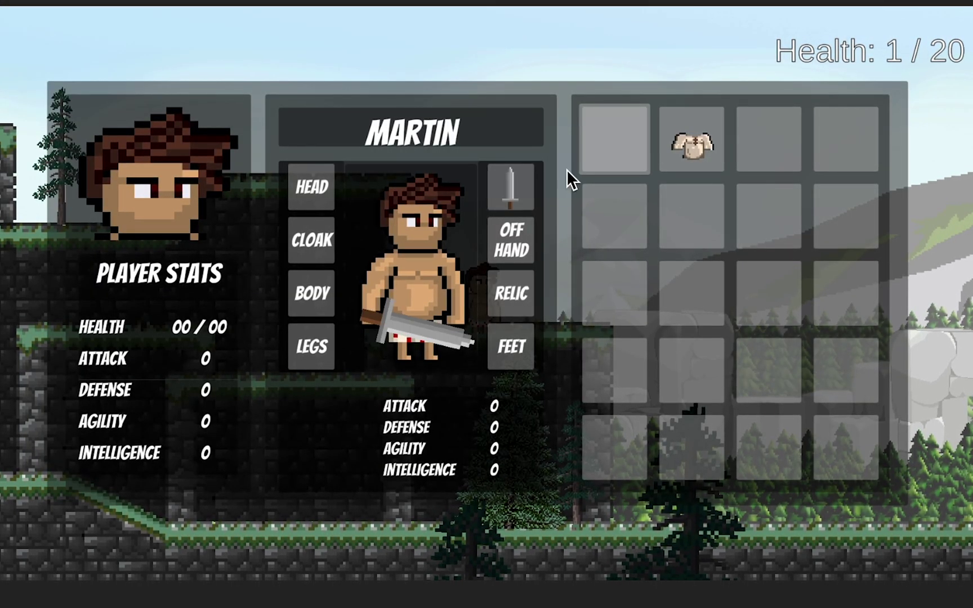
left_click(708, 163)
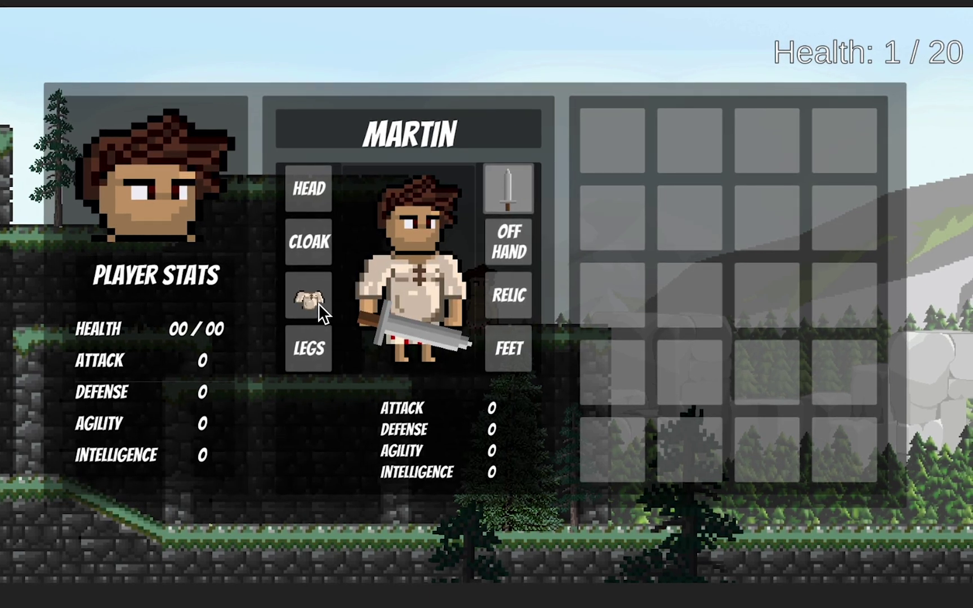
left_click(311, 299)
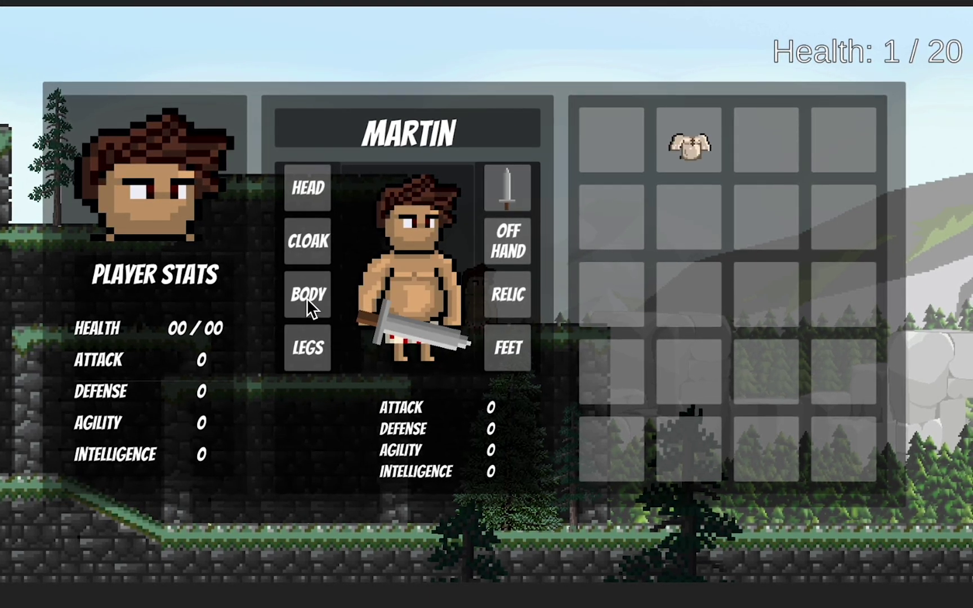
left_click(497, 192)
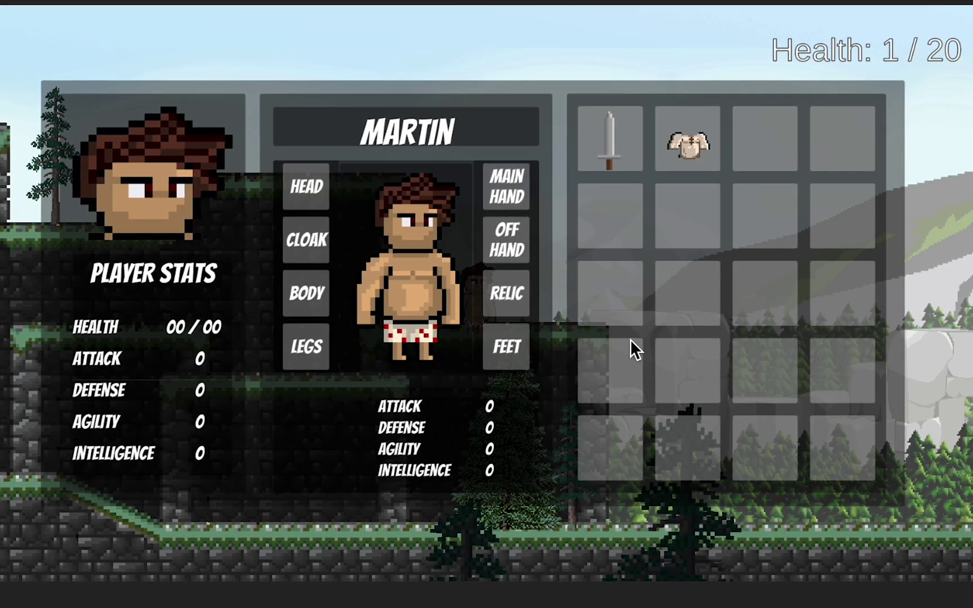
- Close the menu, stop playing, and open EquippedSlot.cs from the Scripts folder
key("i")
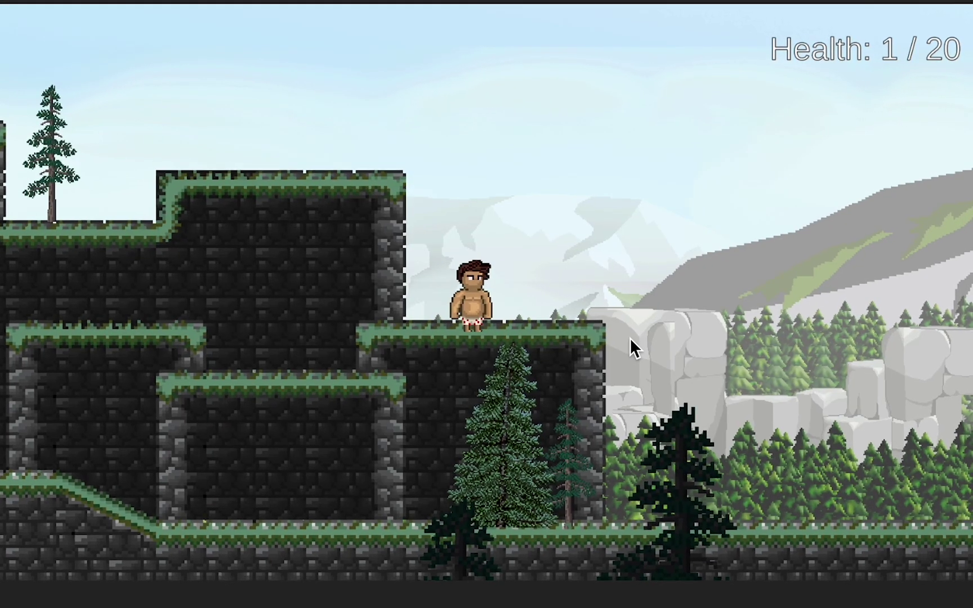
key("i")
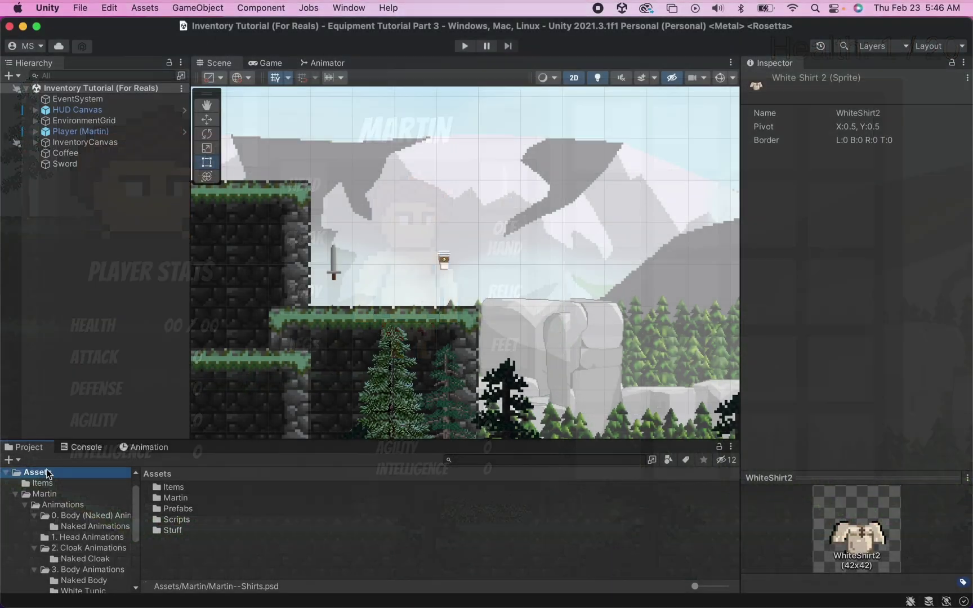
double_click(174, 519)
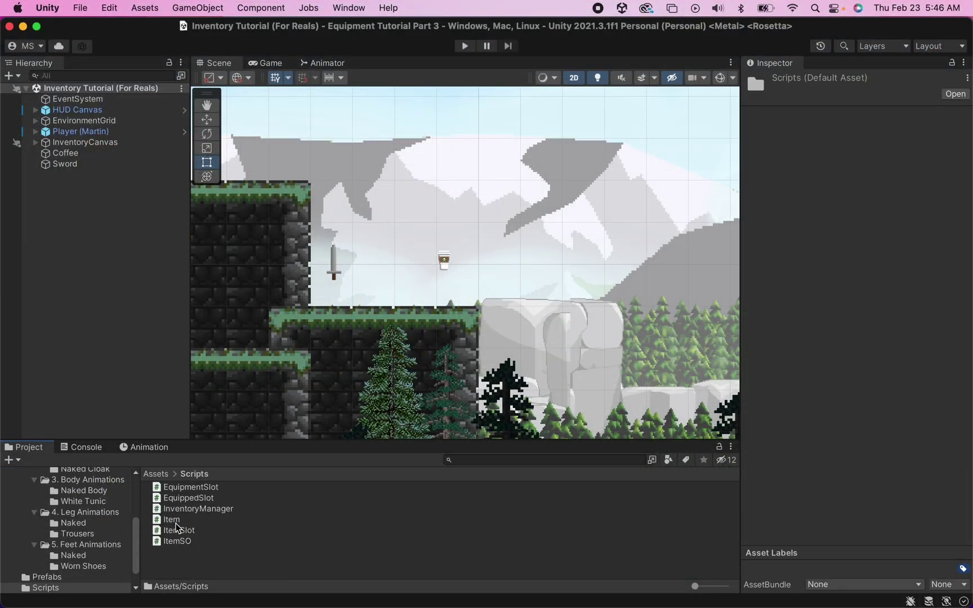
left_click(200, 499)
double_click(200, 499)
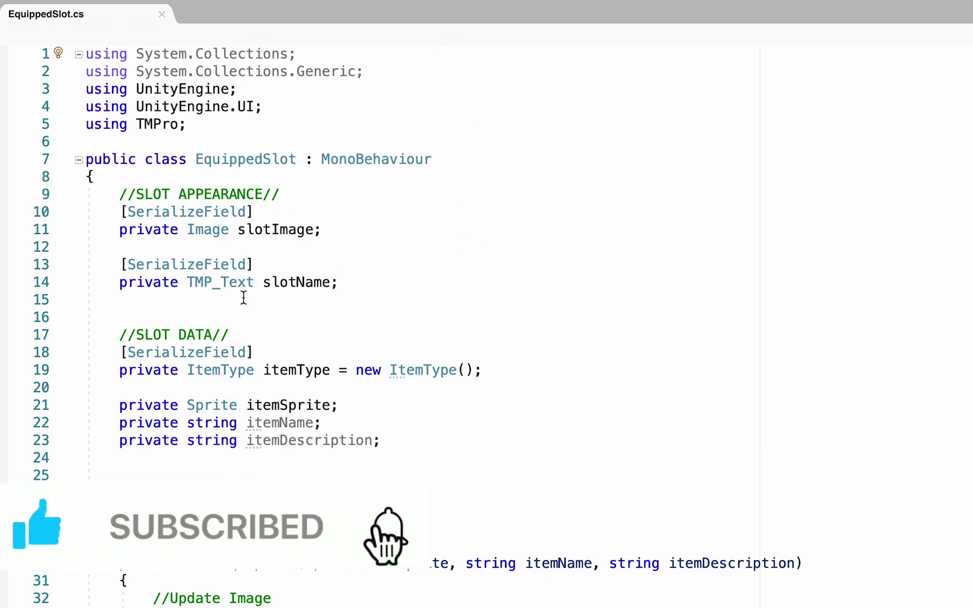
- Add '[SerializeField] private Image playerDisplayImage;' below the slotName field in EquippedSlot
left_click(374, 281)
key("Return")
key("Return")
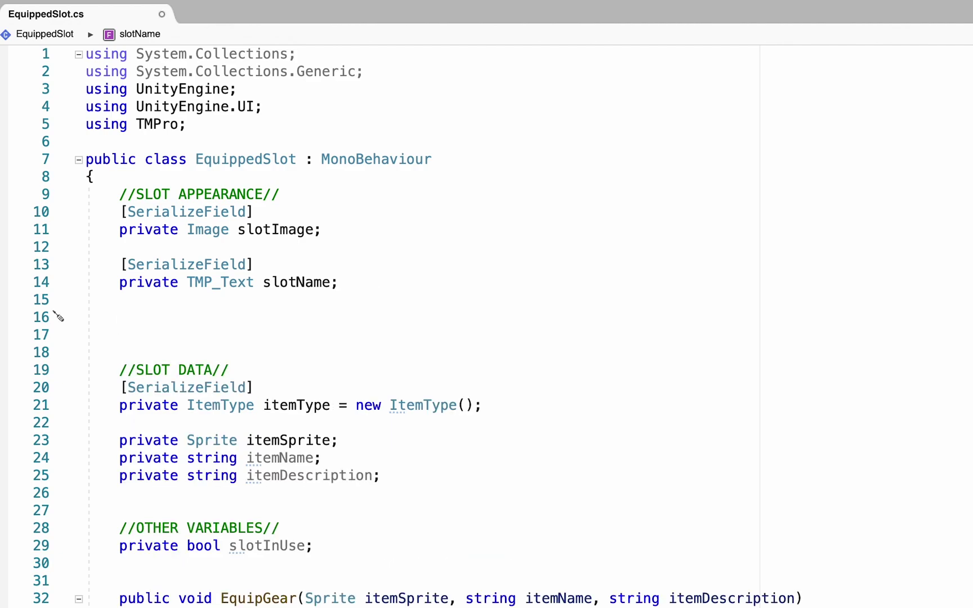
type("[SerializeField]")
key("Return")
type("p")
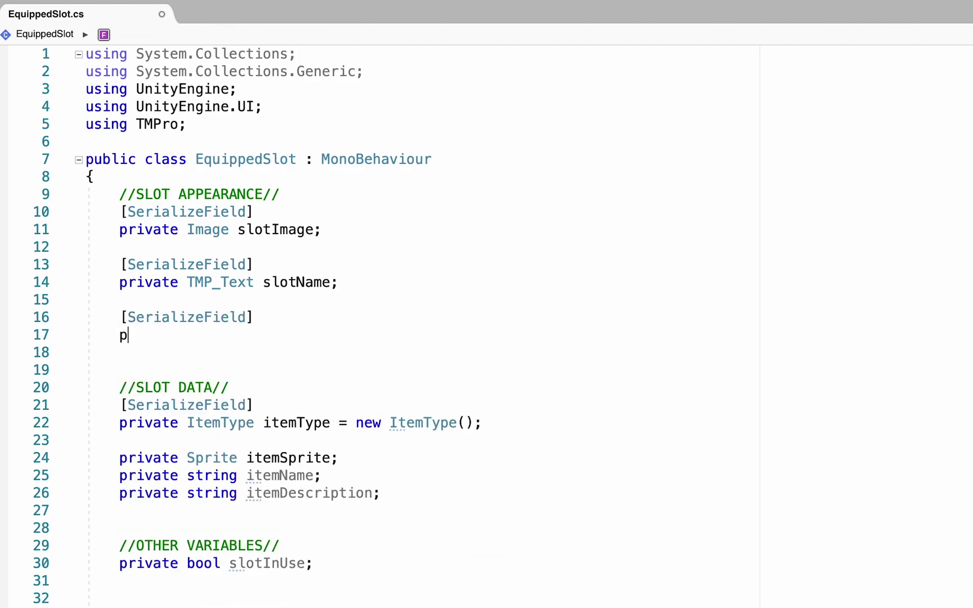
type("rivate ")
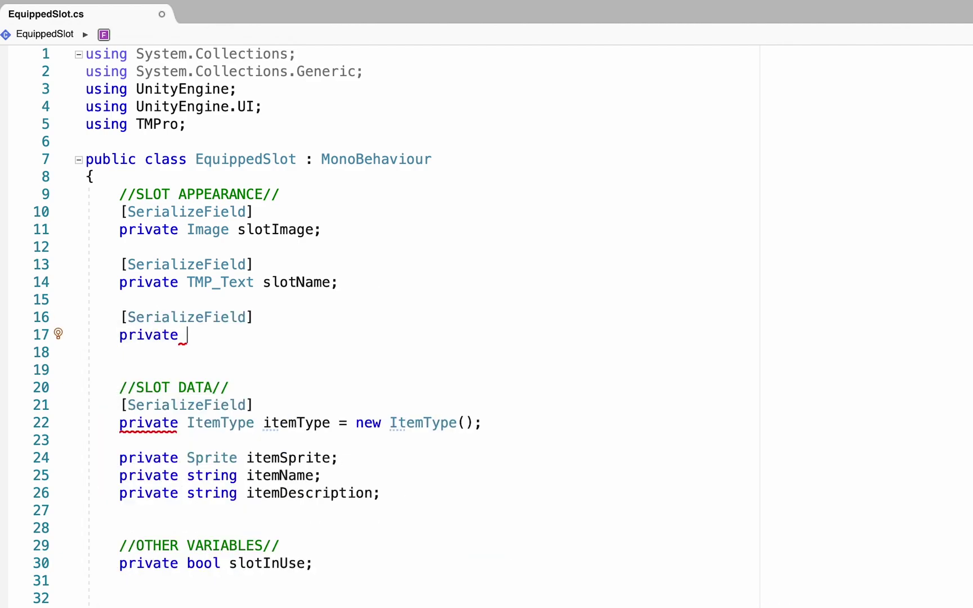
type("Image ")
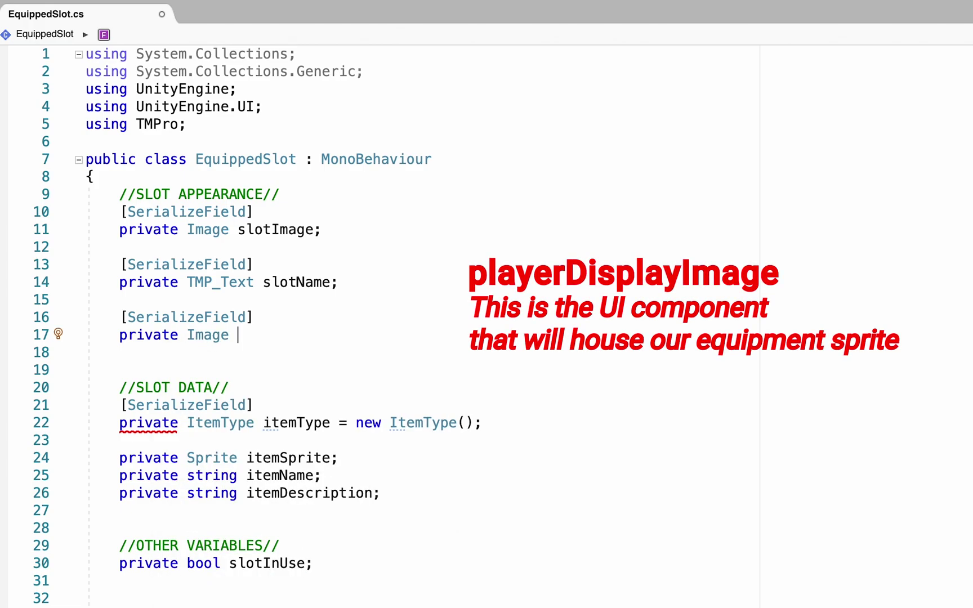
type("playerDisplay")
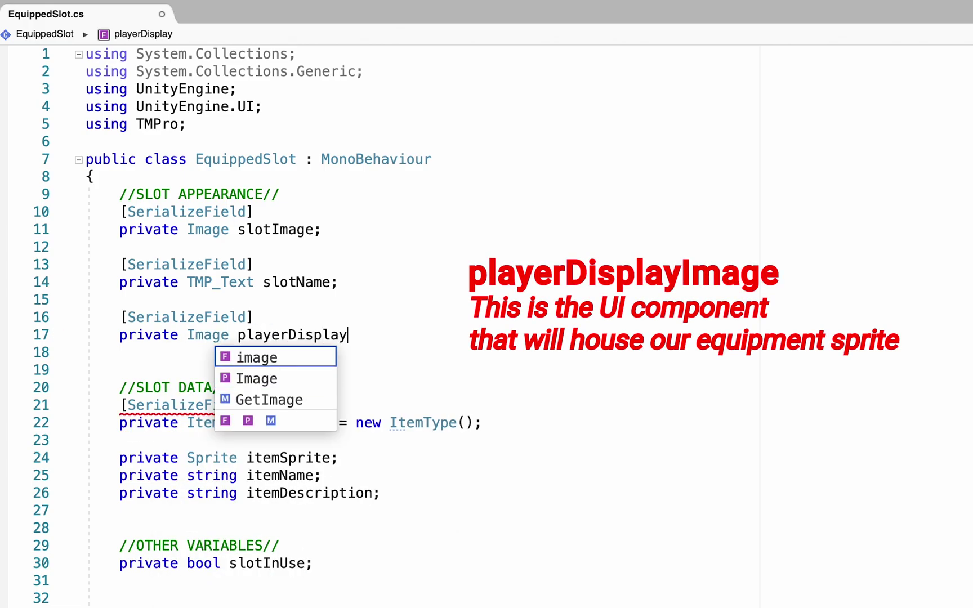
type("Image;")
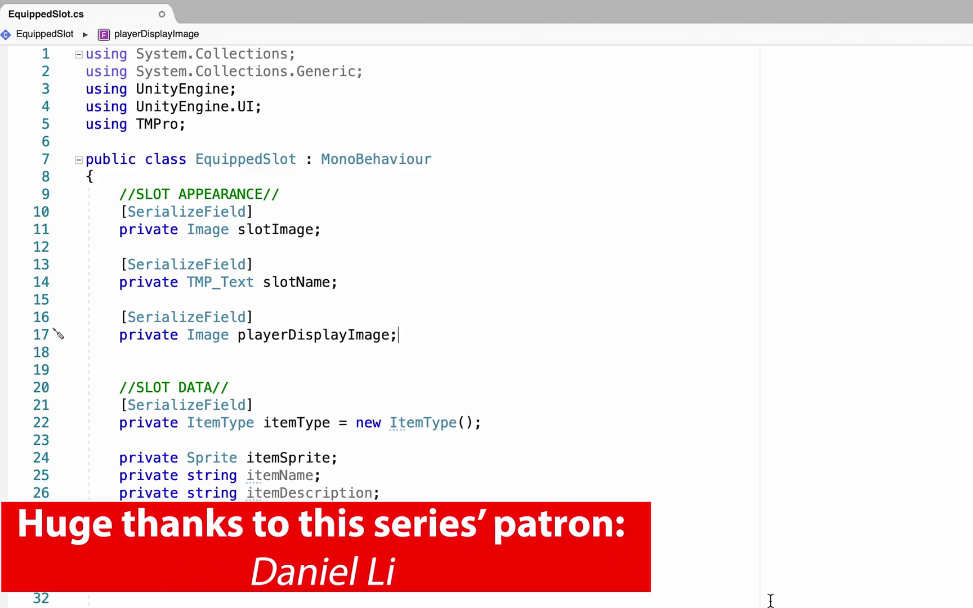
scroll(771, 600, "down", 10)
scroll(772, 600, "up", 1)
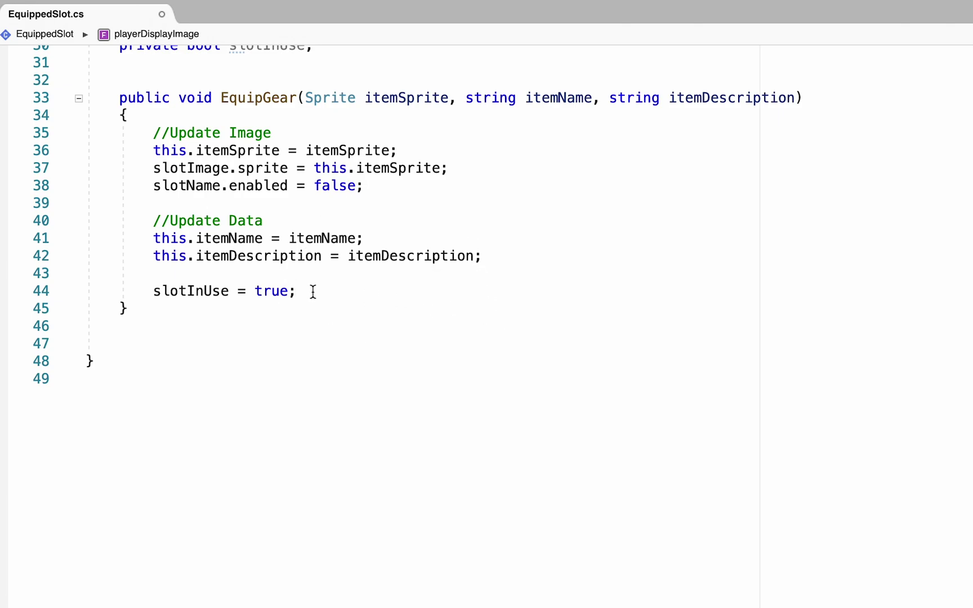
- Insert the comment '//Update the Display Image' above slotInUse in EquipGear
left_click(295, 284)
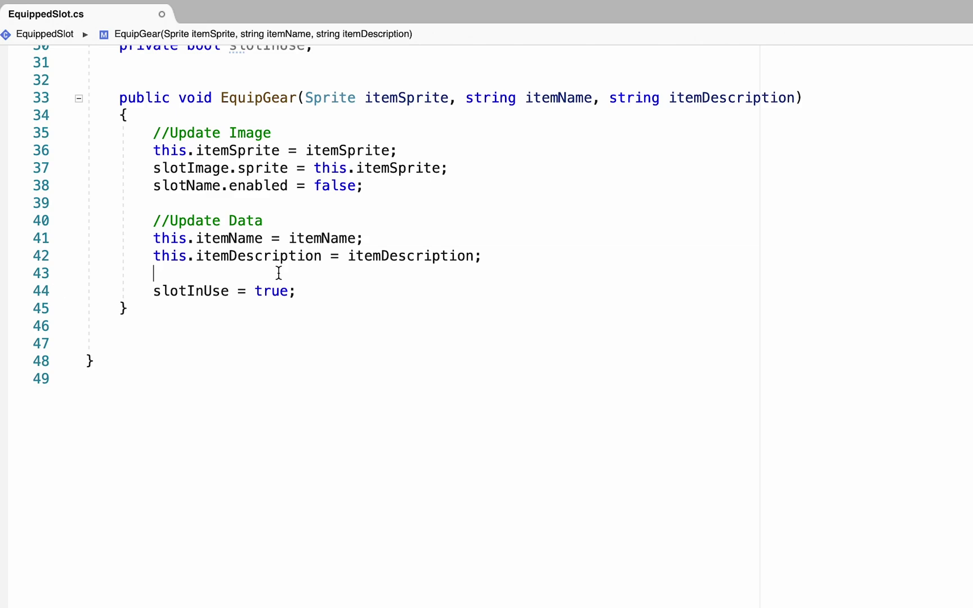
key("Return")
key("Return")
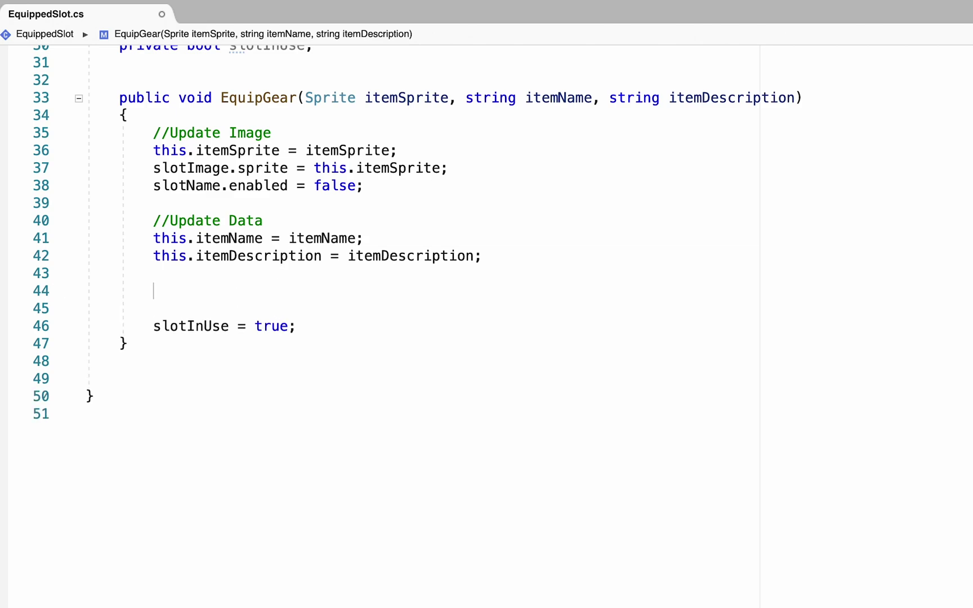
type("//Update the Displ")
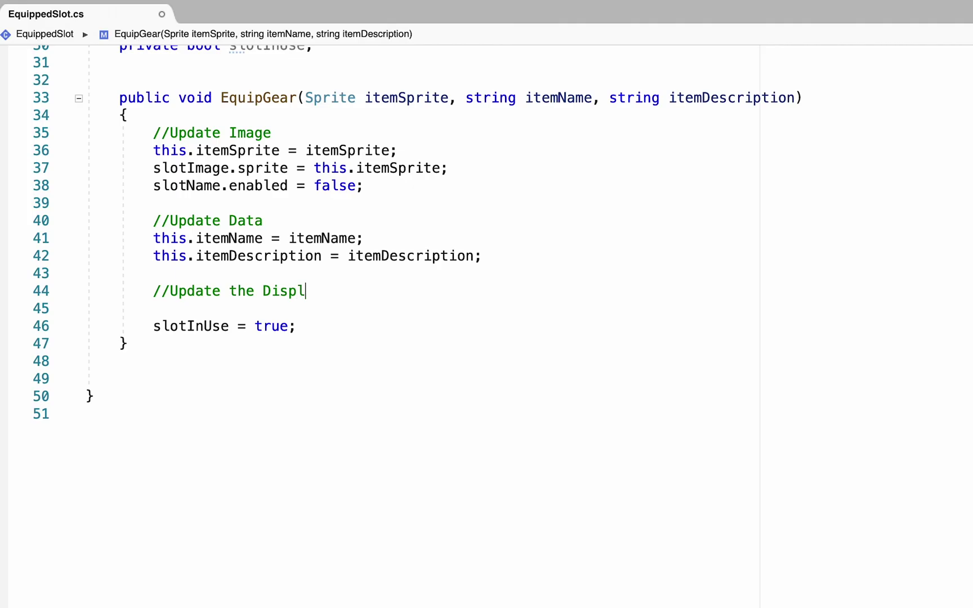
type("ay Image")
key("Return")
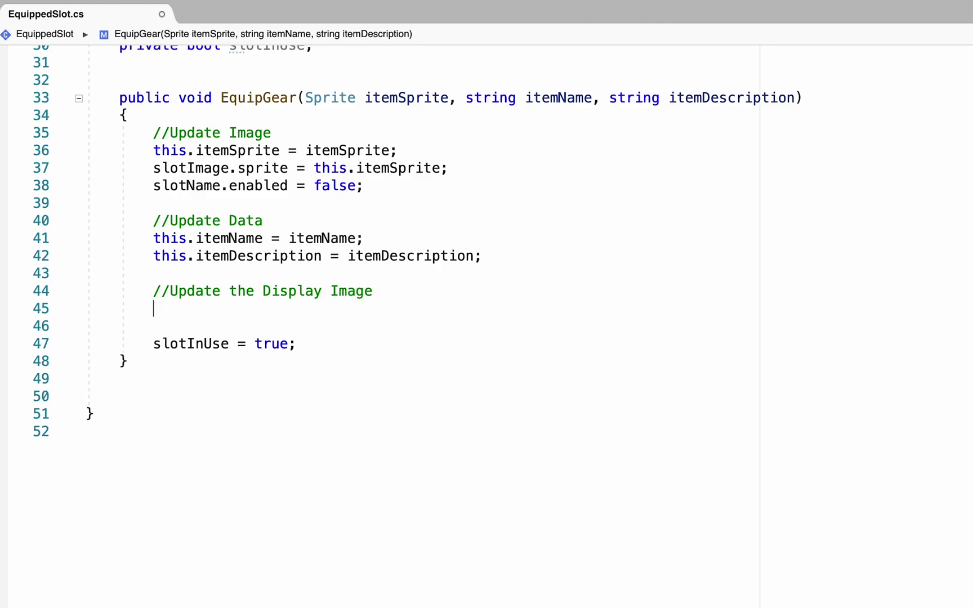
- Write 'playerDisplayImage.sprite = itemSprite', then select InventoryCanvas back in Unity
type("dis")
key("BackSpace")
key("BackSpace")
key("BackSpace")
type("play")
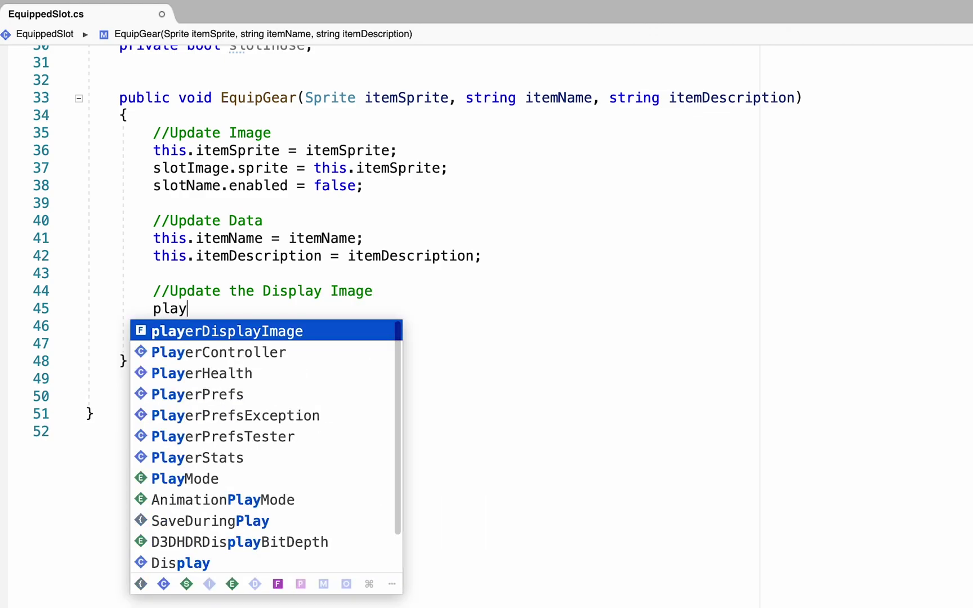
key("Return")
type(".sprite[pr")
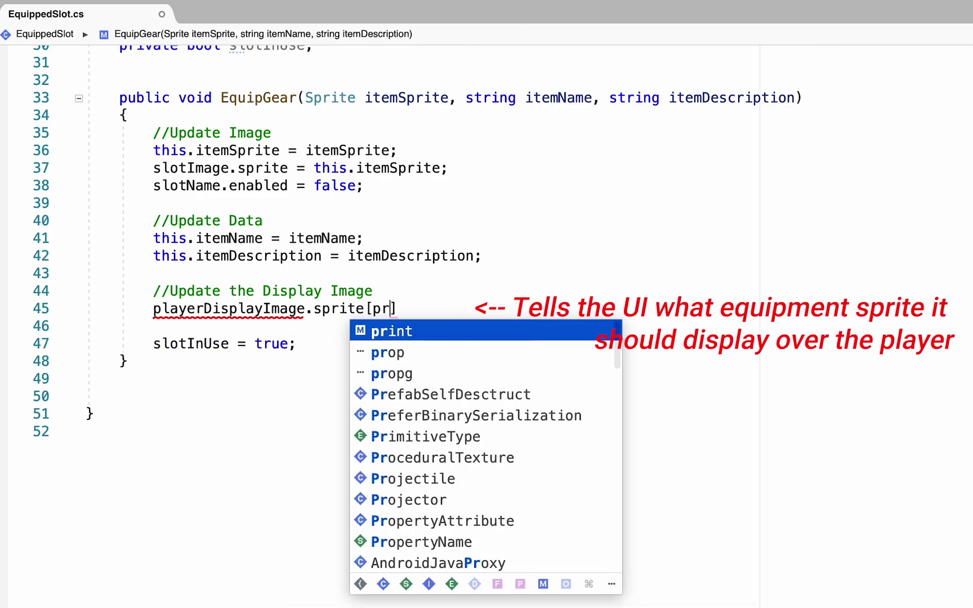
key("BackSpace")
key("BackSpace")
key("BackSpace")
type("= ")
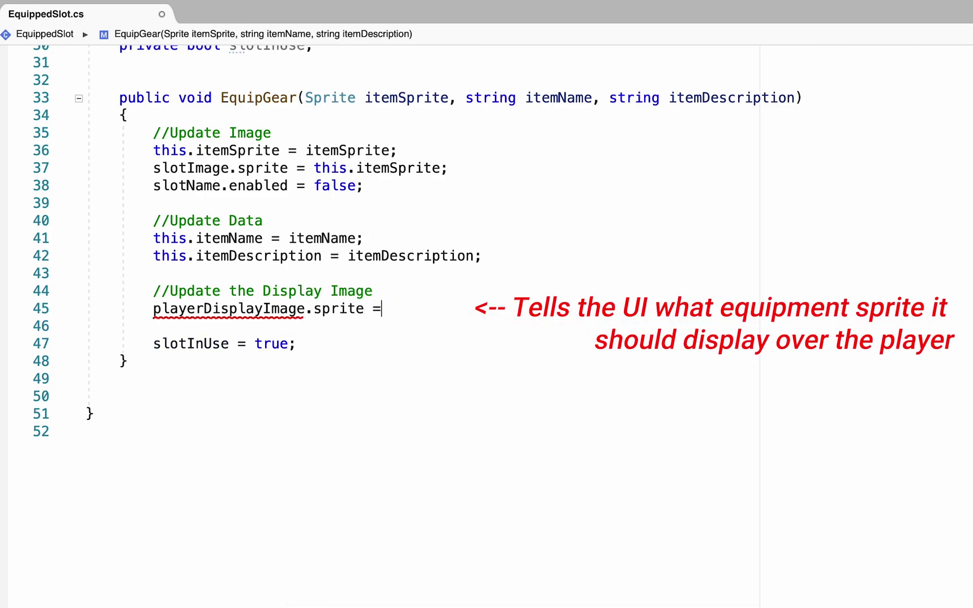
type("itemSpri")
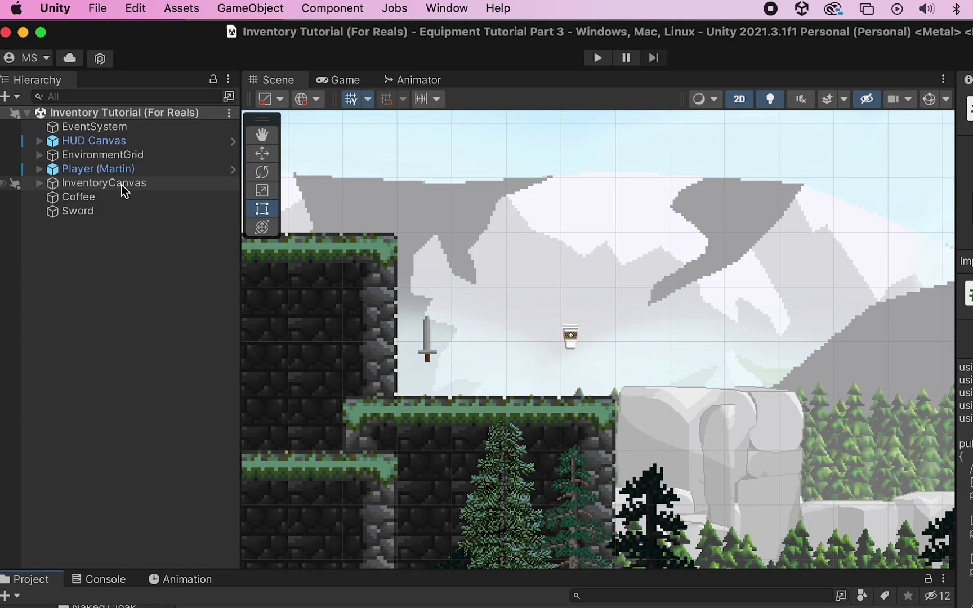
left_click(116, 186)
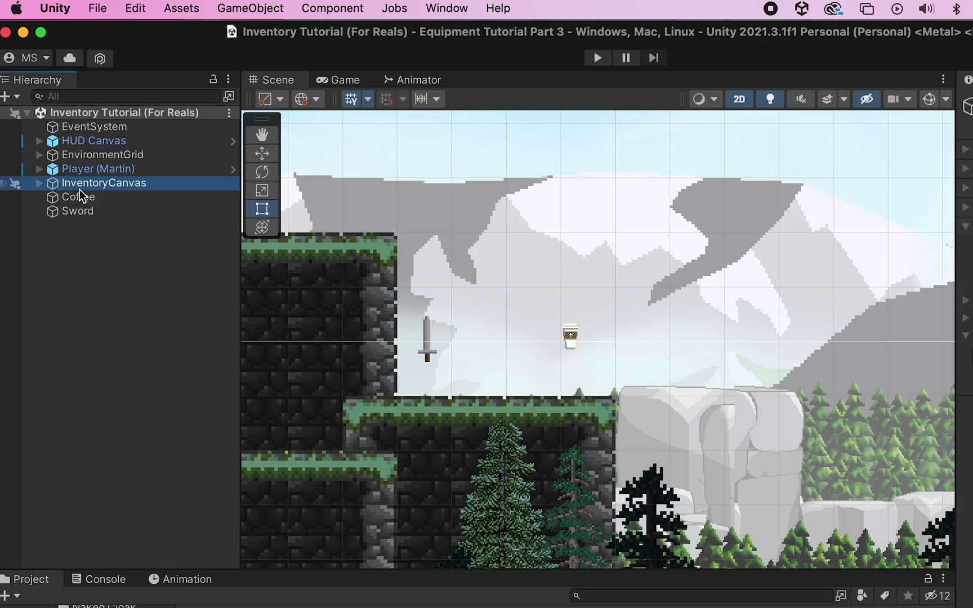
- Expand InventoryCanvas, EquipmentMenu and PlayerEquipmentPanel down to CentrePanel's character Image
double_click(79, 188)
left_click(38, 183)
left_click(51, 210)
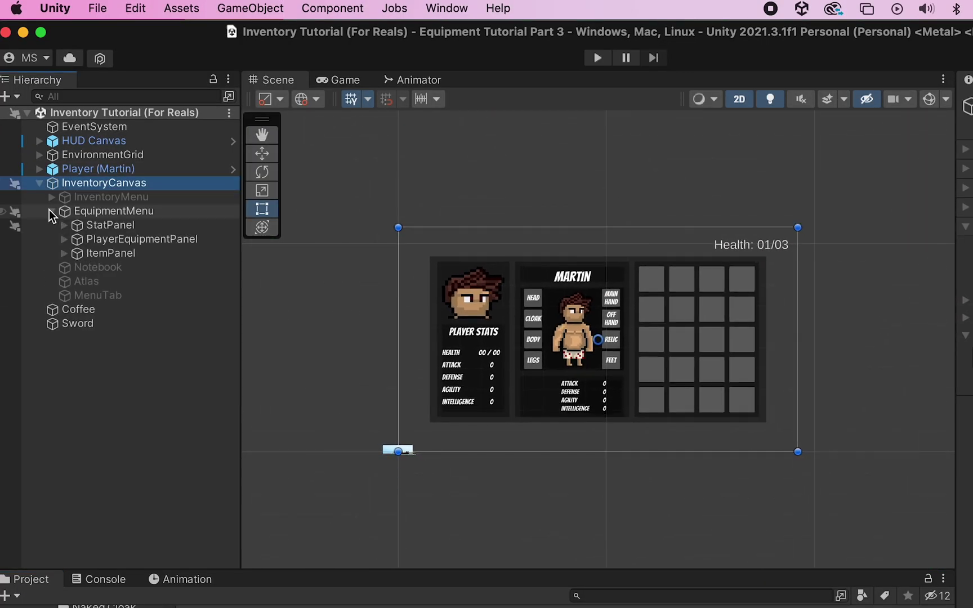
left_click(64, 240)
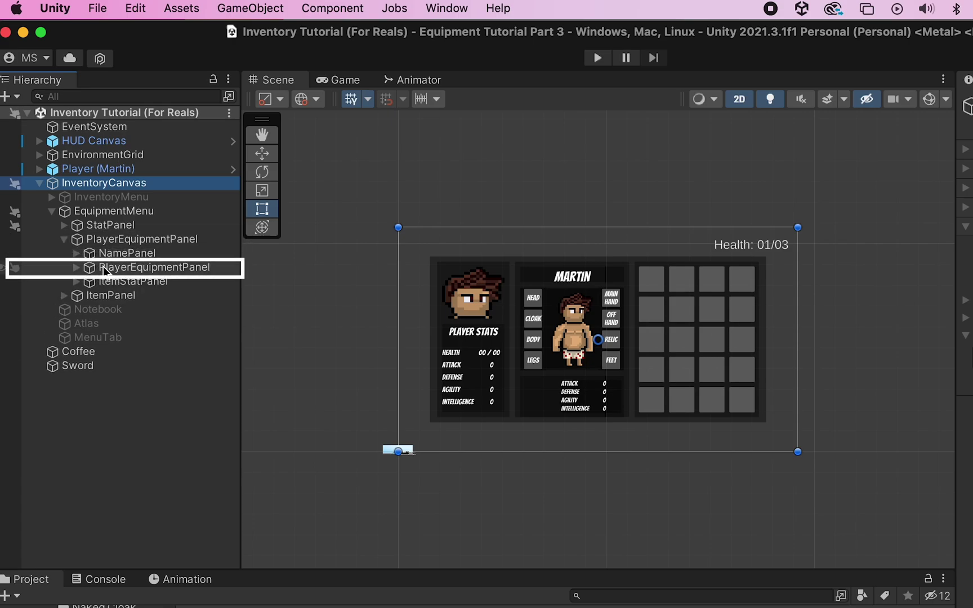
left_click(85, 268)
left_click(77, 268)
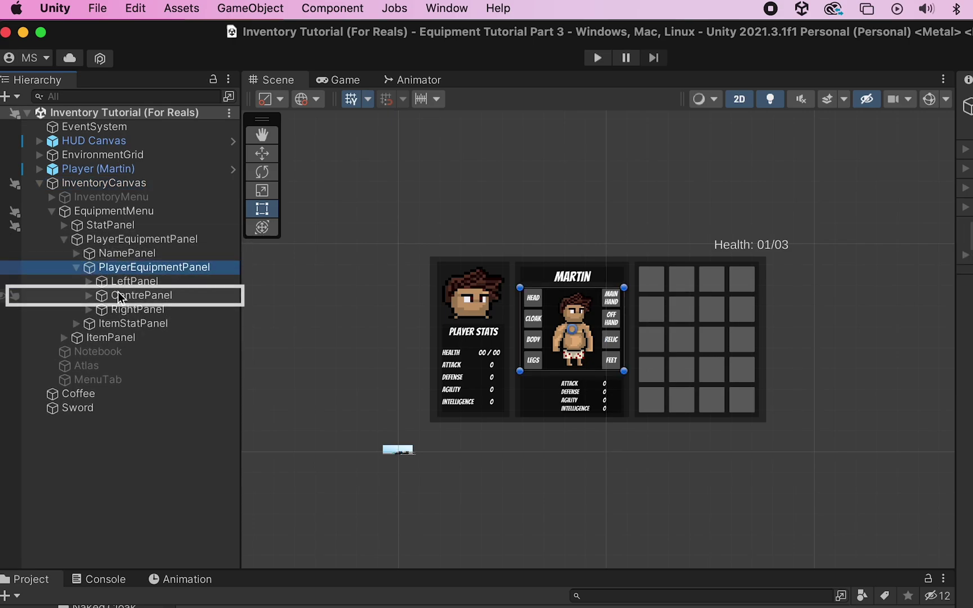
left_click(96, 296)
left_click(88, 295)
left_click(126, 310)
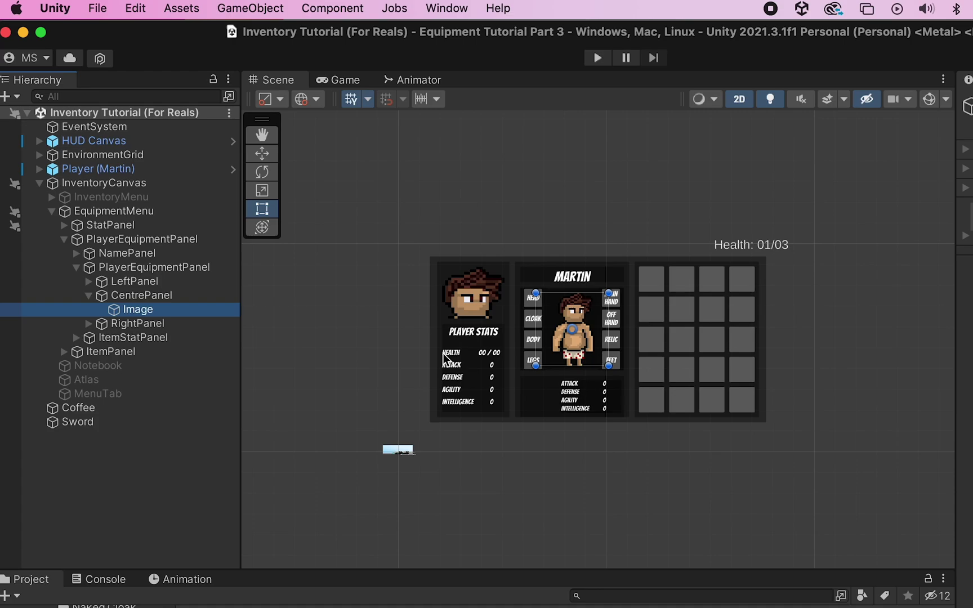
- Add a new UI Image under CentrePanel and name it Shirt
left_click(183, 298)
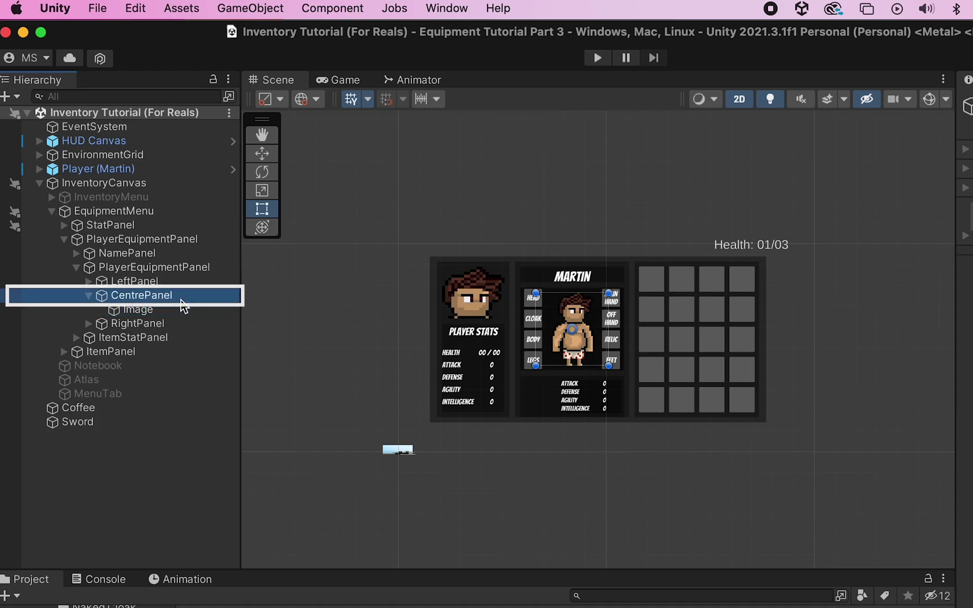
right_click(183, 306)
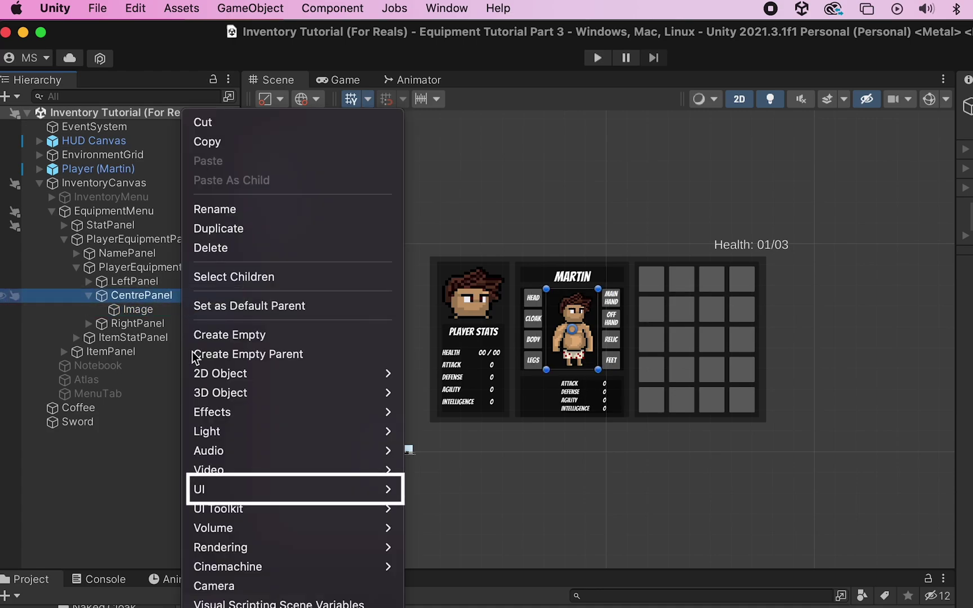
mouse_move(293, 489)
left_click(448, 492)
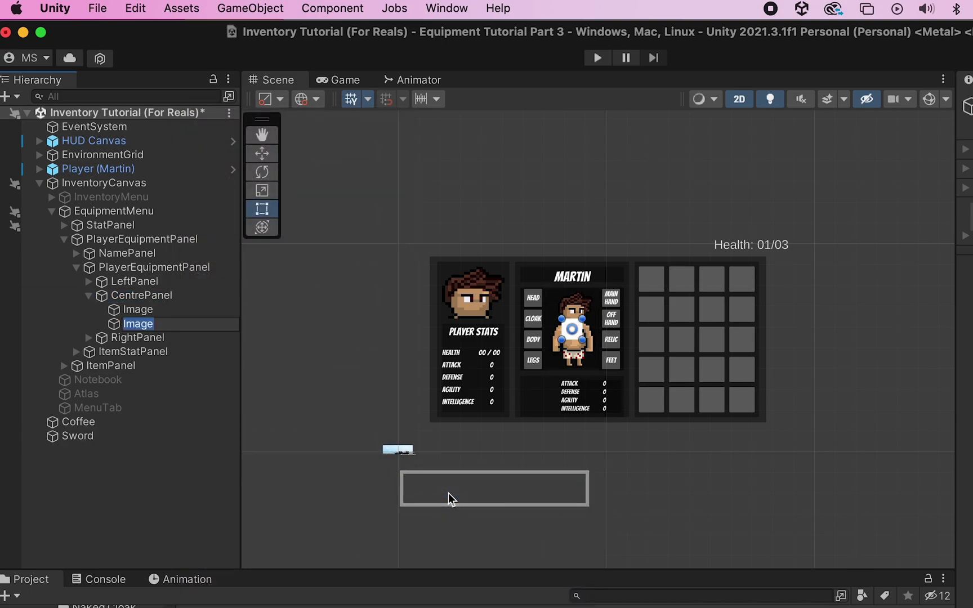
type("Shirt")
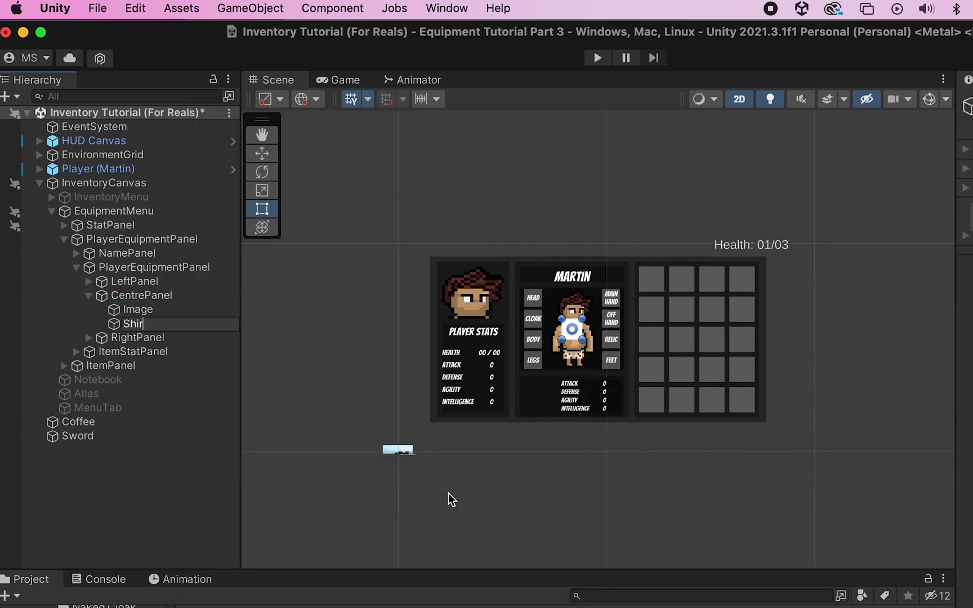
key("Return")
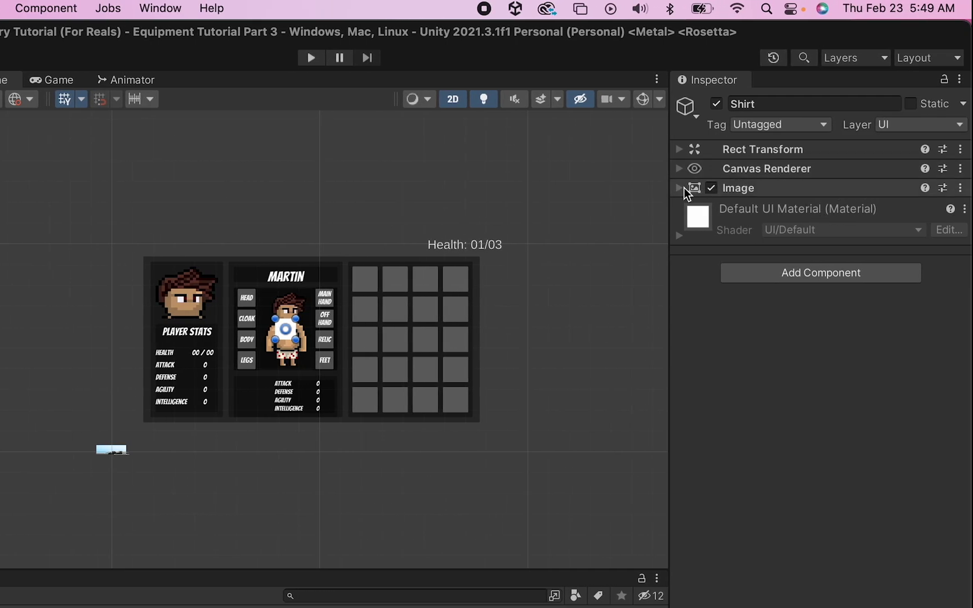
- Set the Shirt image's Source Image to the WhiteShirt2 sprite
left_click(679, 188)
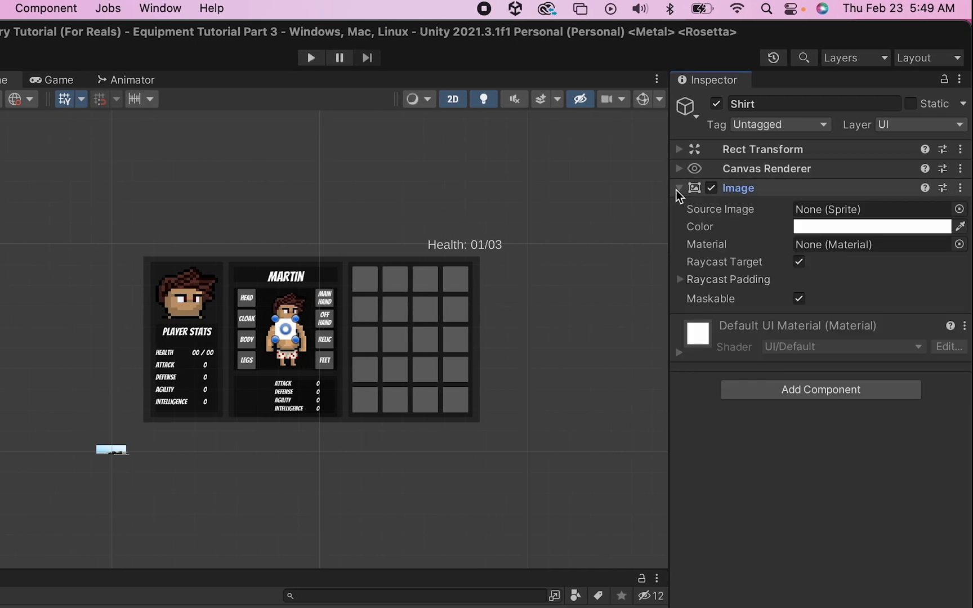
left_click(959, 209)
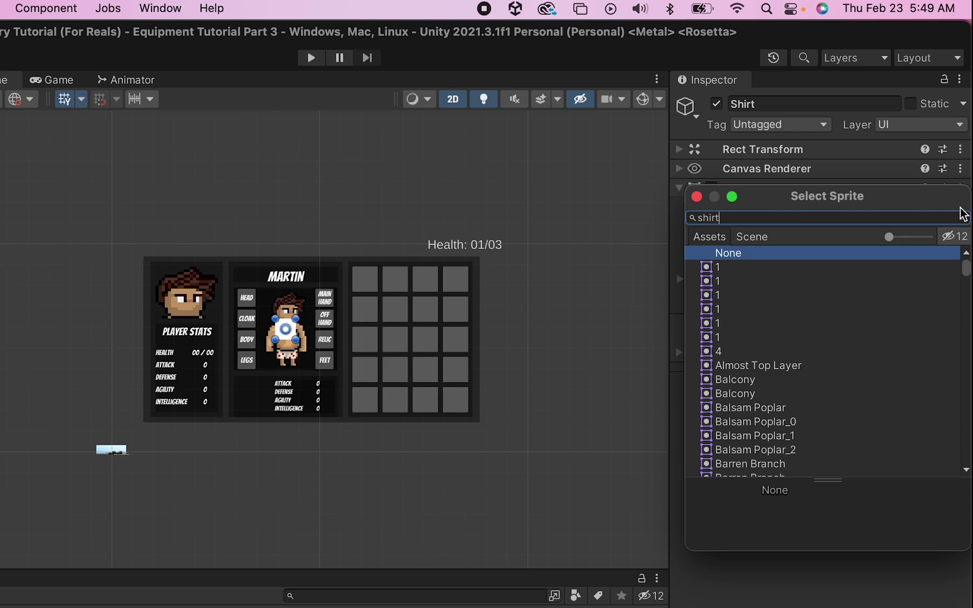
key("Down")
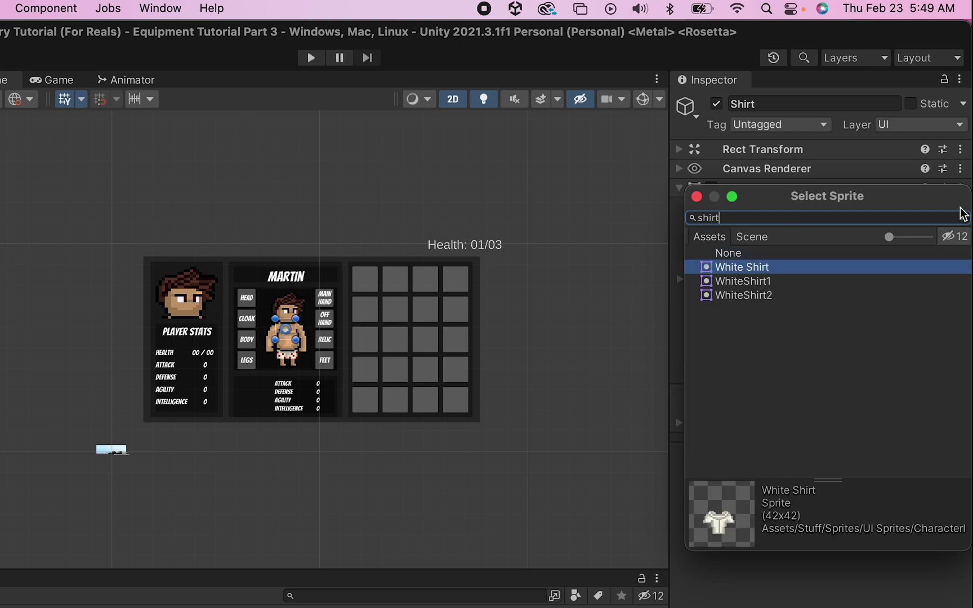
key("Down")
key("Down")
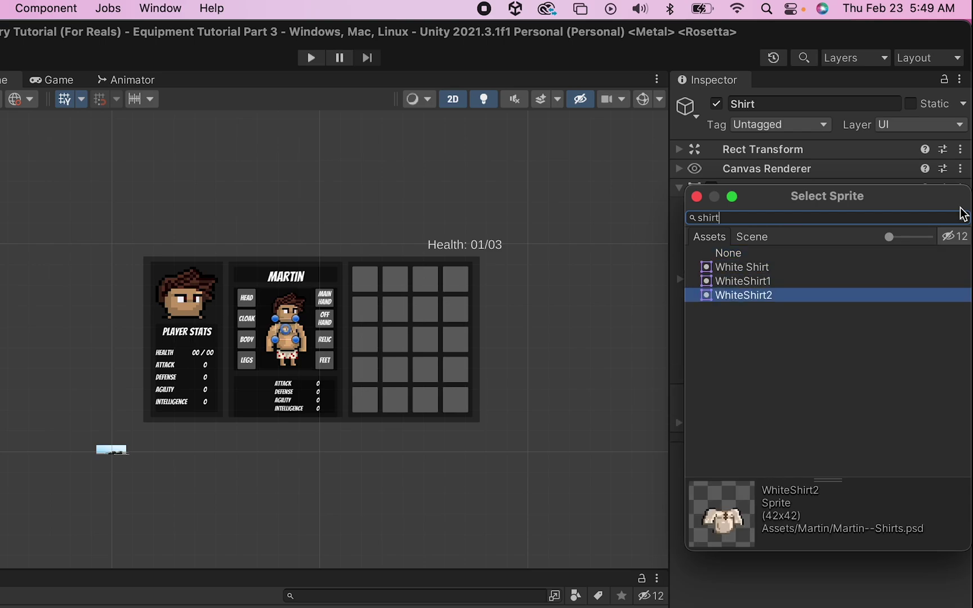
key("Return")
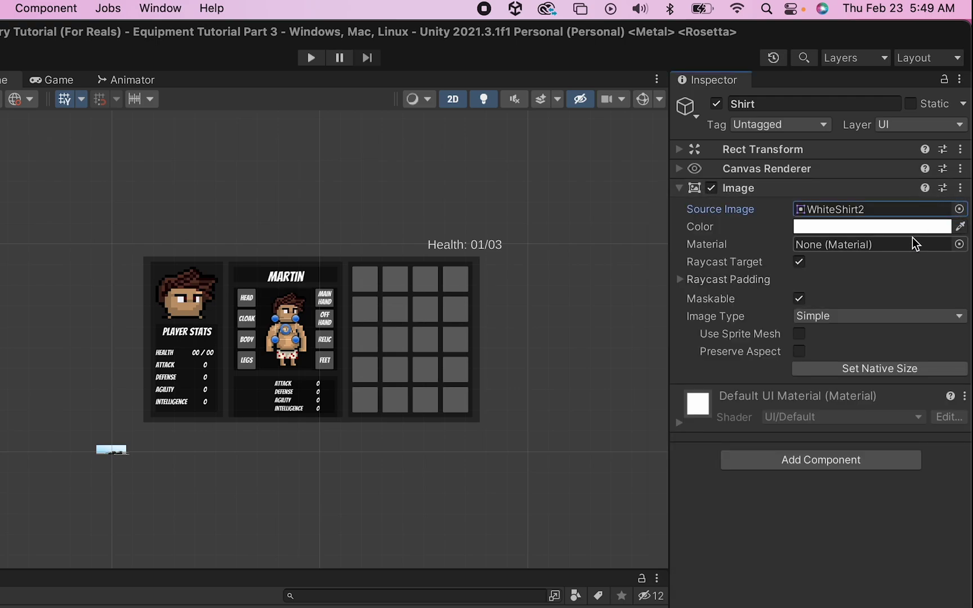
scroll(297, 352, "up", 5)
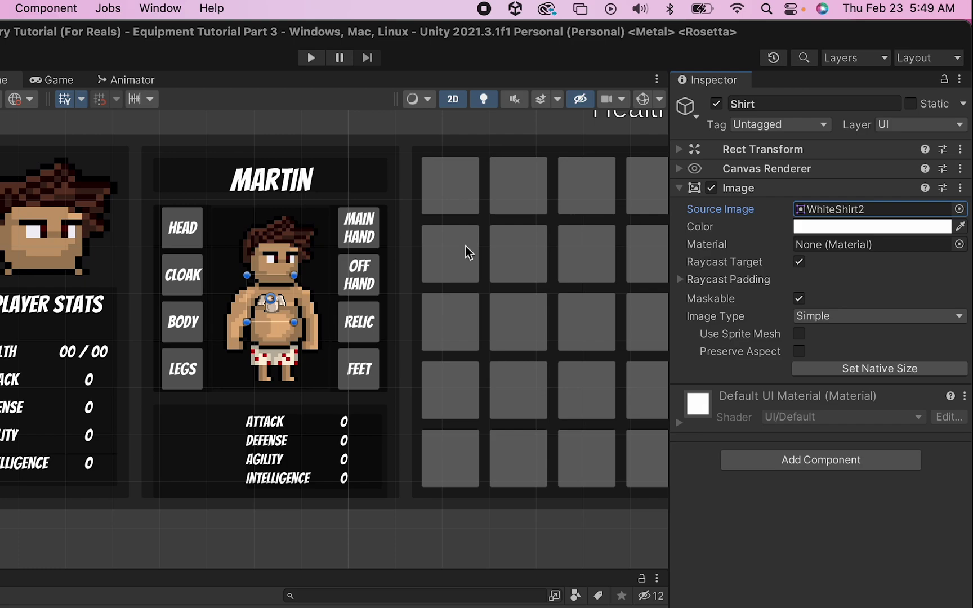
- Size the Shirt's Rect Transform to 350 by 350, matching the character Image
left_click(679, 149)
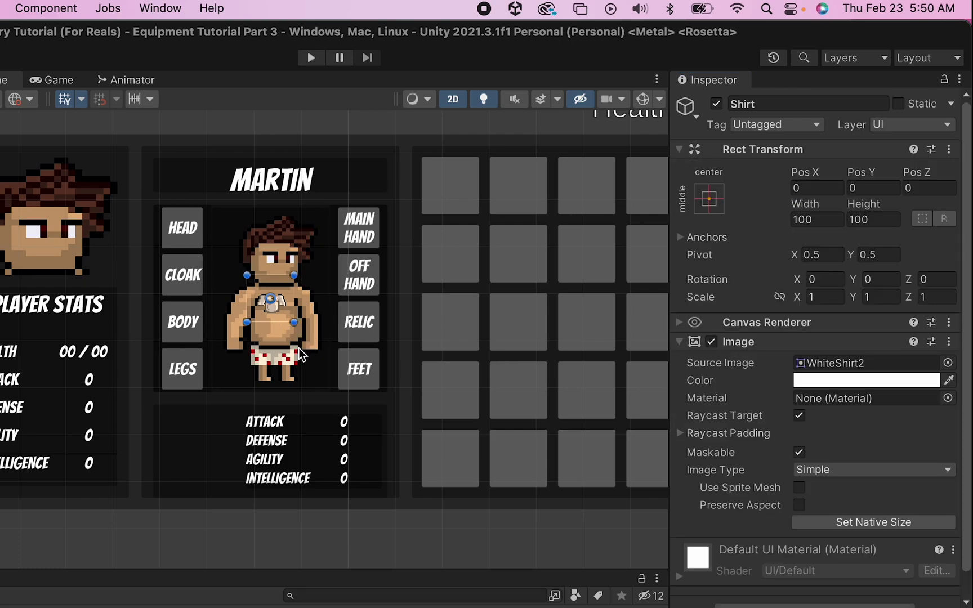
key("Up")
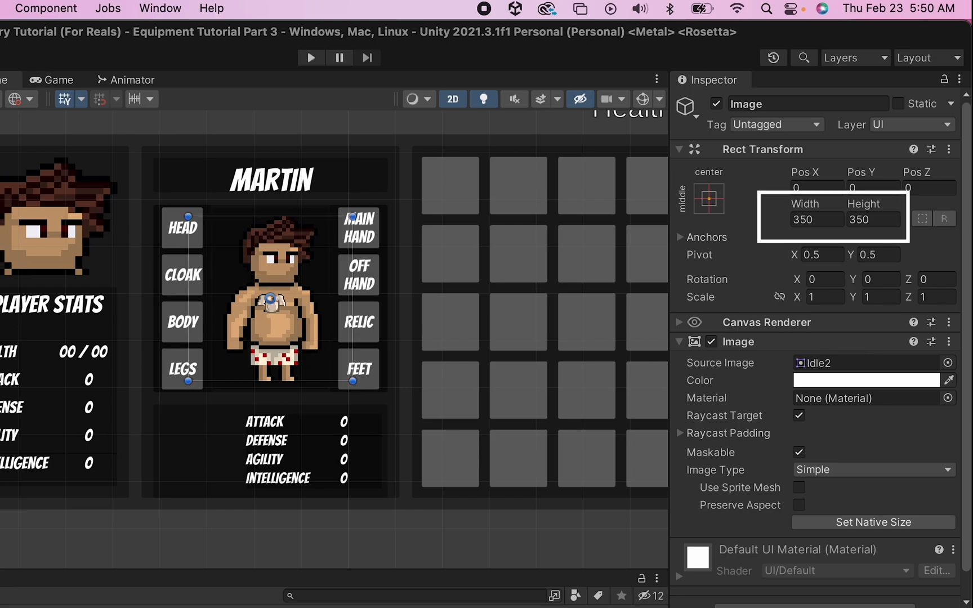
key("Down")
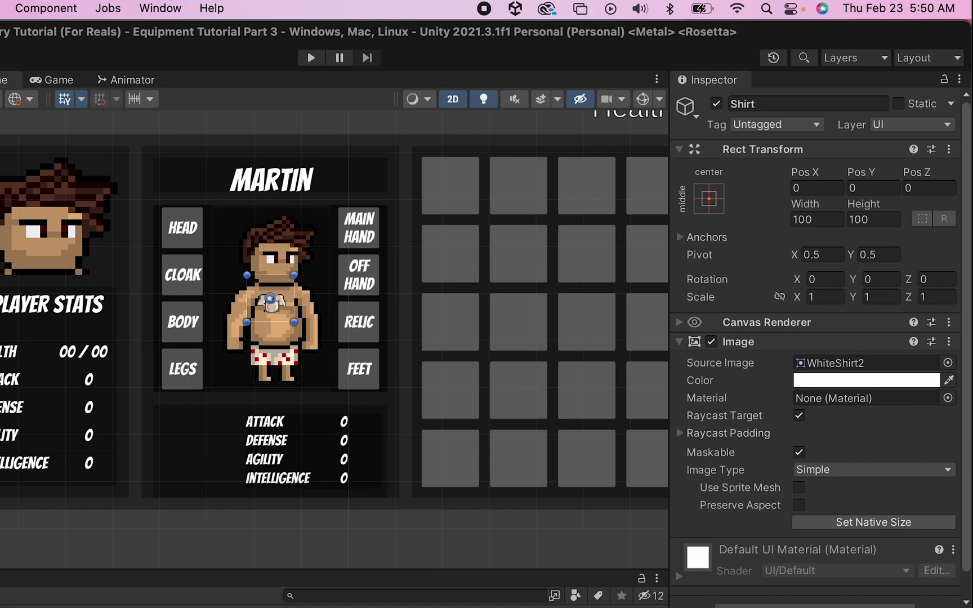
left_click(818, 217)
type("350")
key("Tab")
type("350")
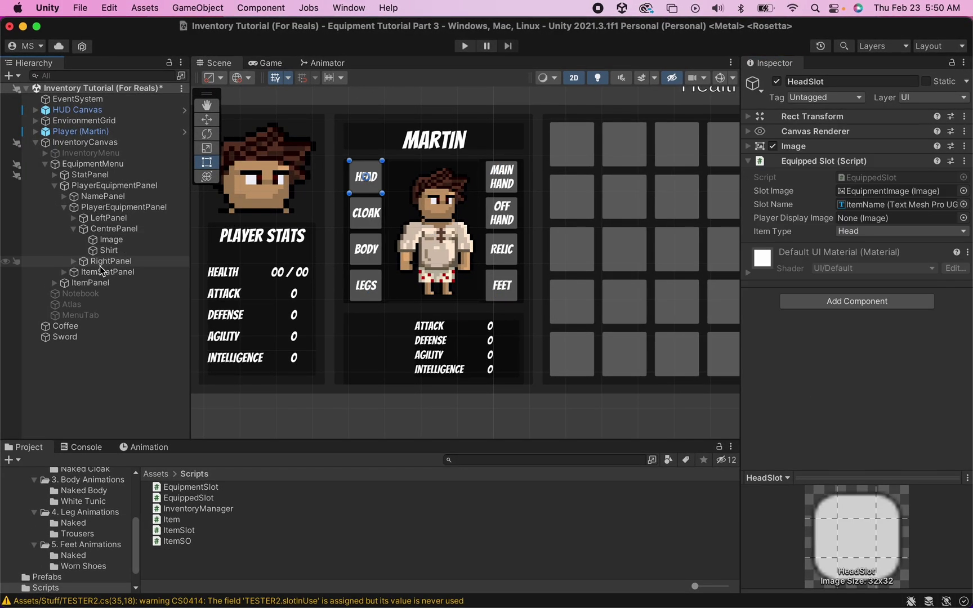
- Expand LeftPanel, select BodySlot and drag Shirt into its Player Display Image field
left_click(70, 219)
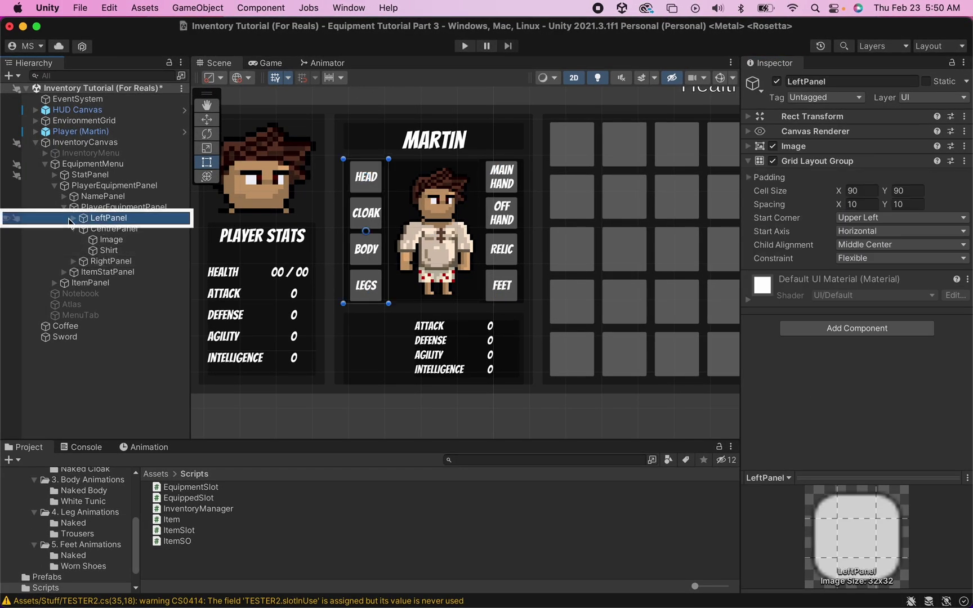
left_click(73, 222)
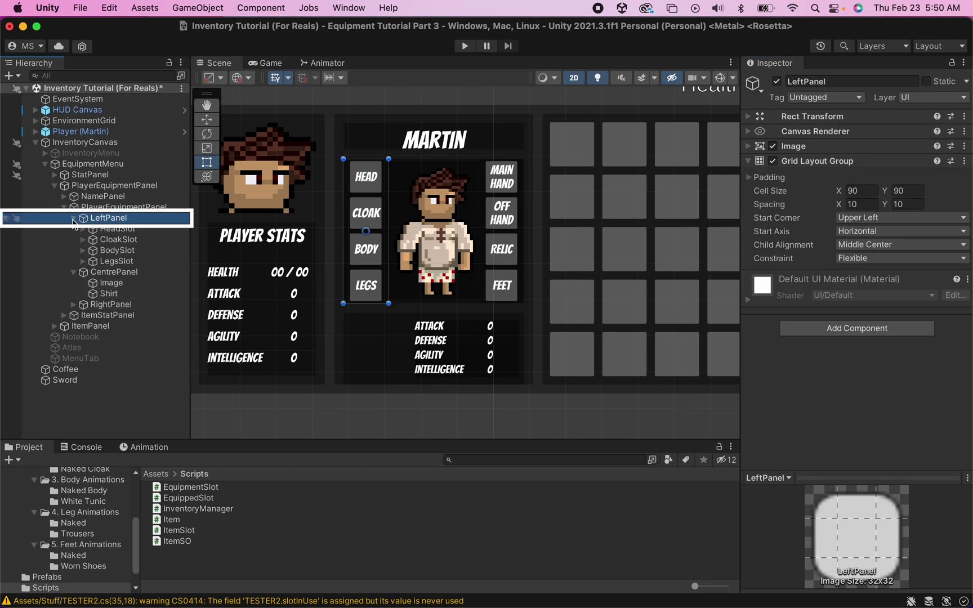
left_click(101, 252)
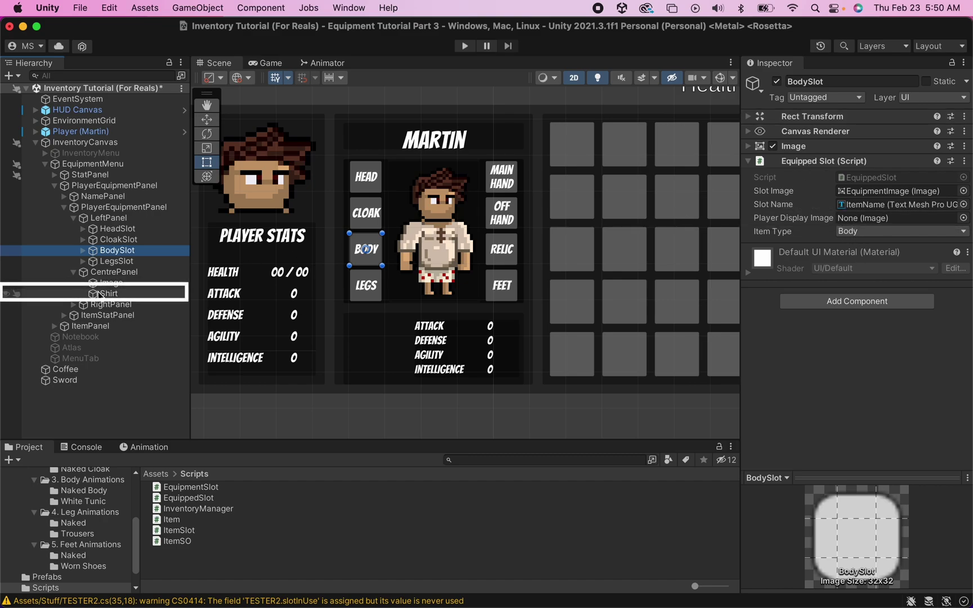
left_click_drag(111, 294, 858, 219)
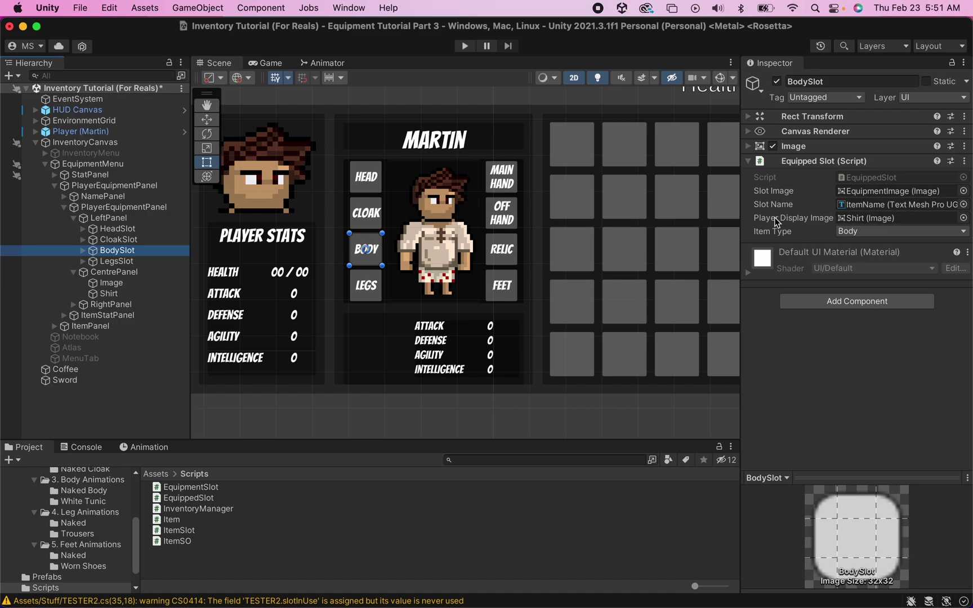
left_click(116, 293)
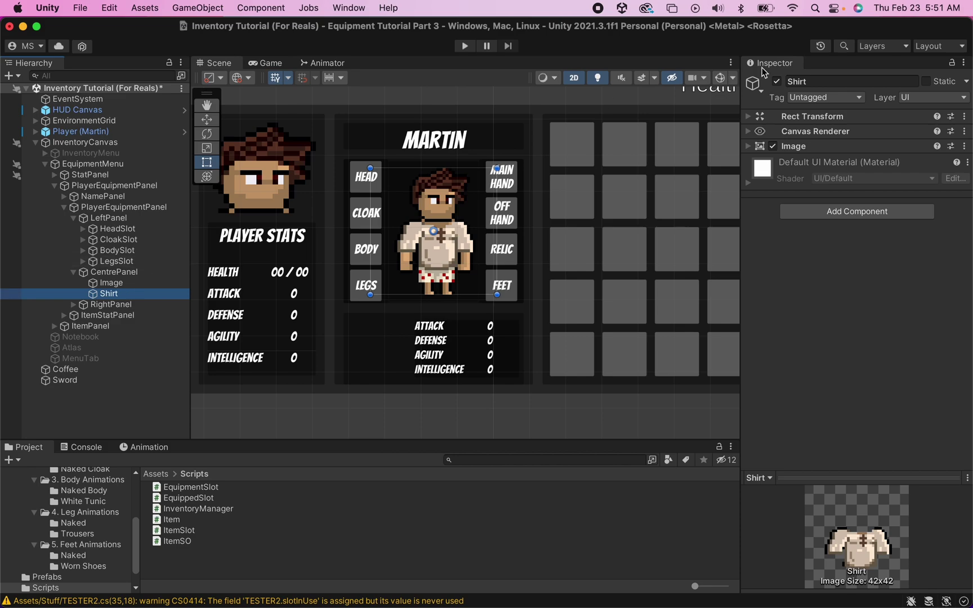
- Rename the Shirt image to Body
left_click(800, 81)
type("N")
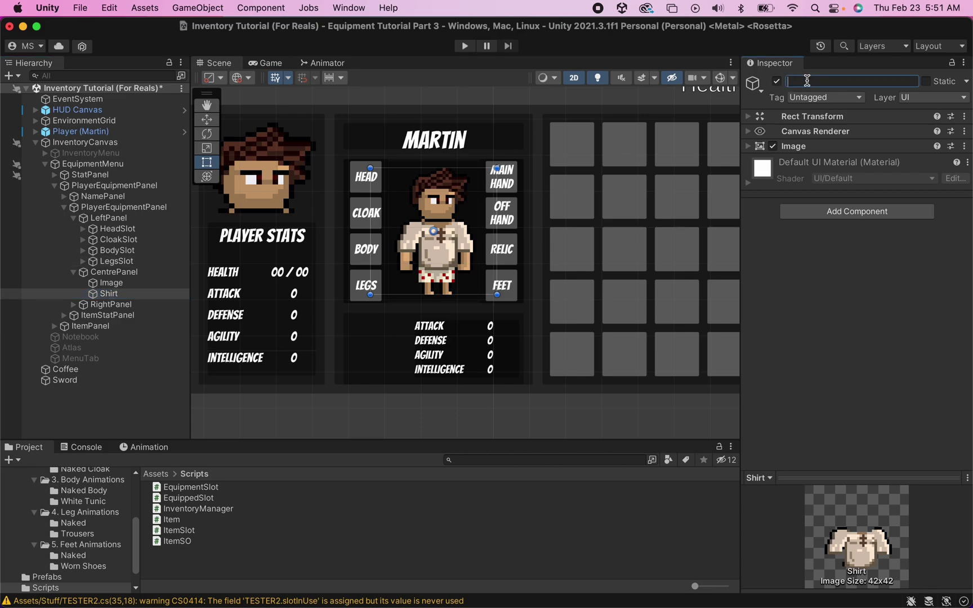
key("Return")
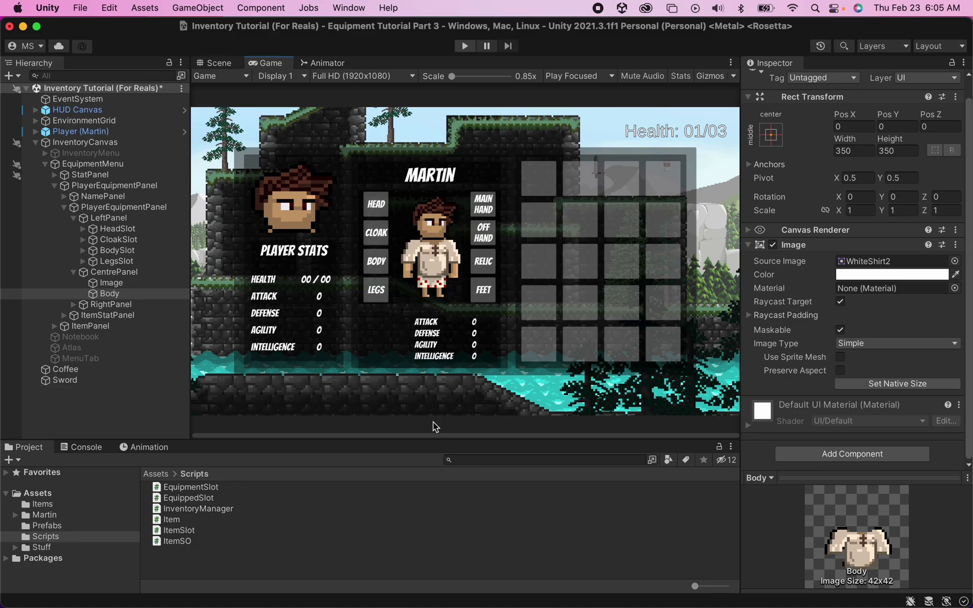
- Change Body's Source Image to the empty Item Icons_14 sprite
left_click(114, 295)
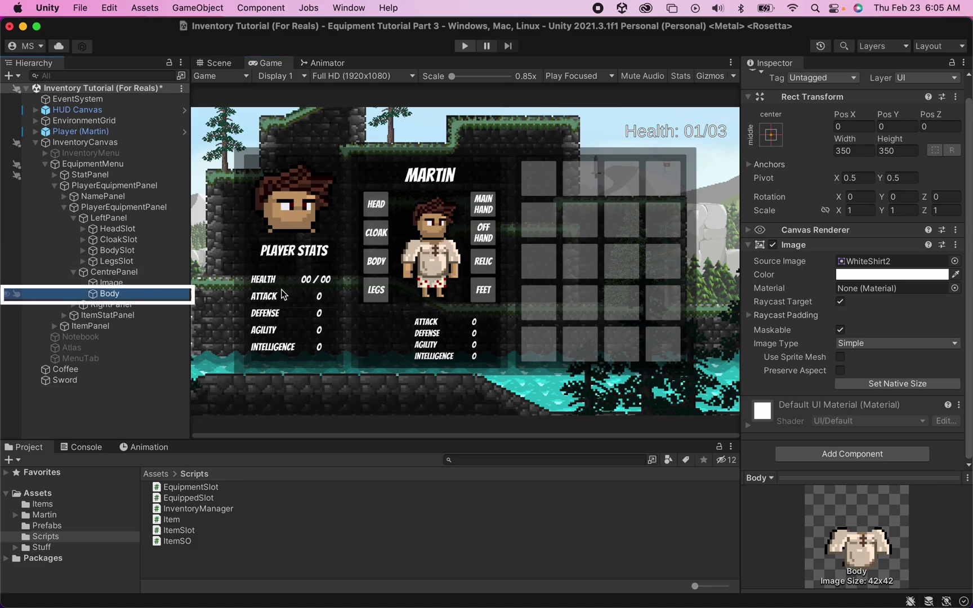
left_click(955, 261)
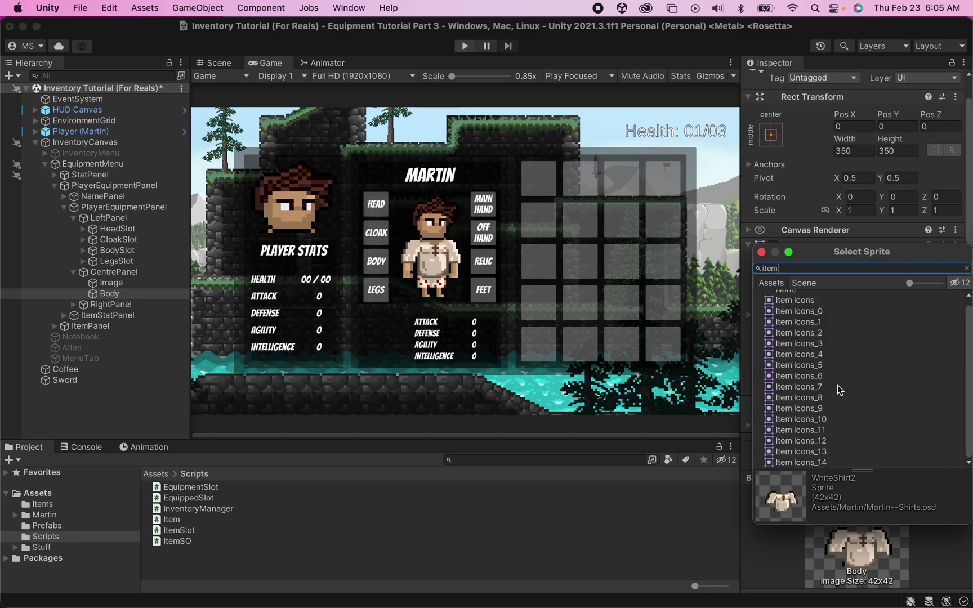
double_click(817, 463)
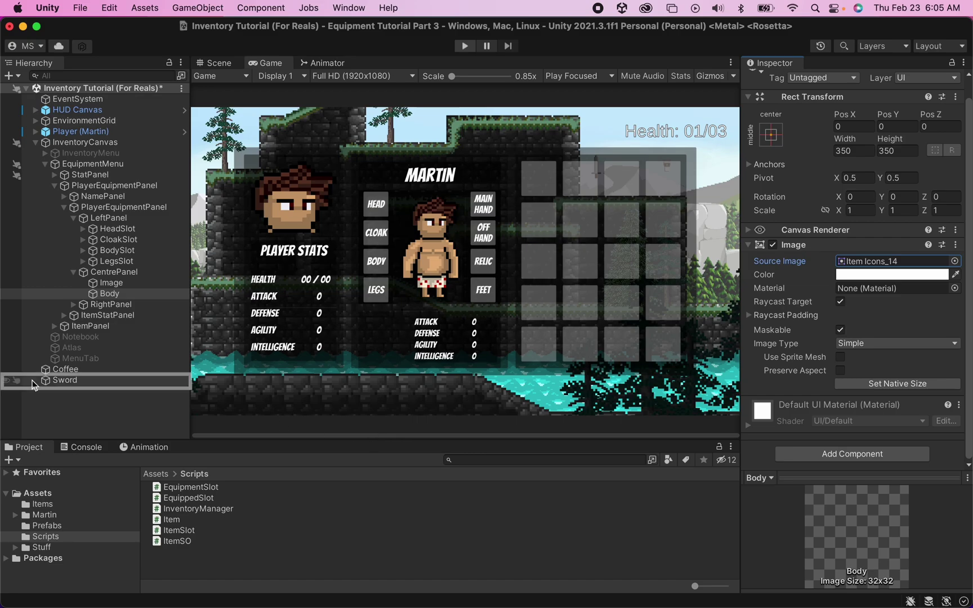
left_click(65, 381)
- Duplicate the Sword as 'White Shirt' and give its Sprite Renderer the WhiteShirt2 sprite
key("super+d")
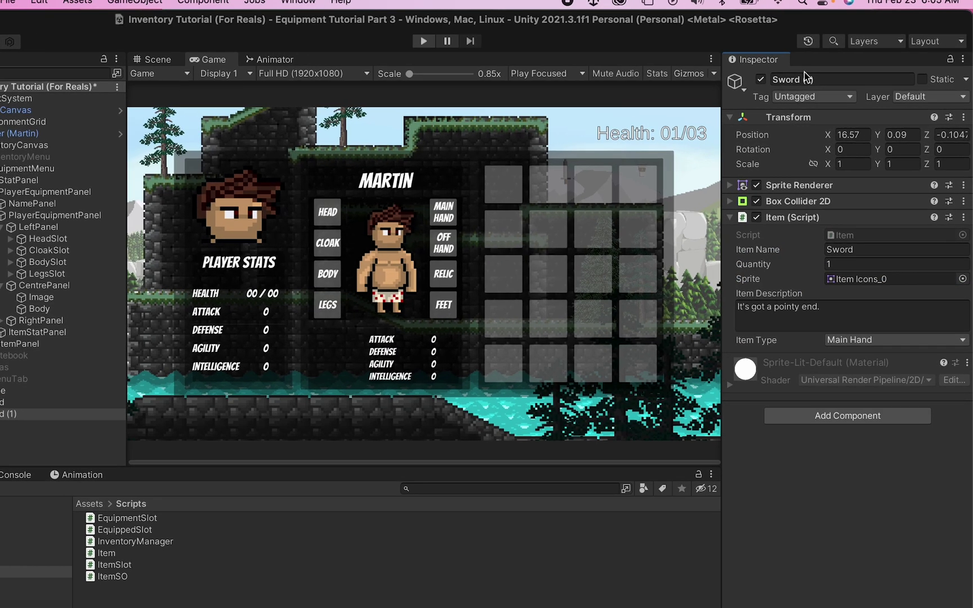
left_click(805, 79)
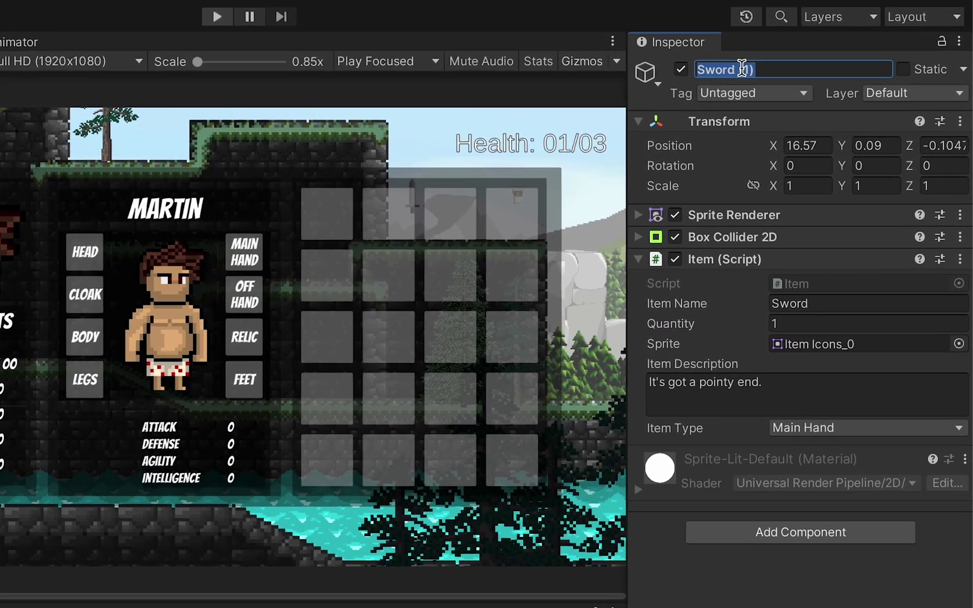
type("White Shirt")
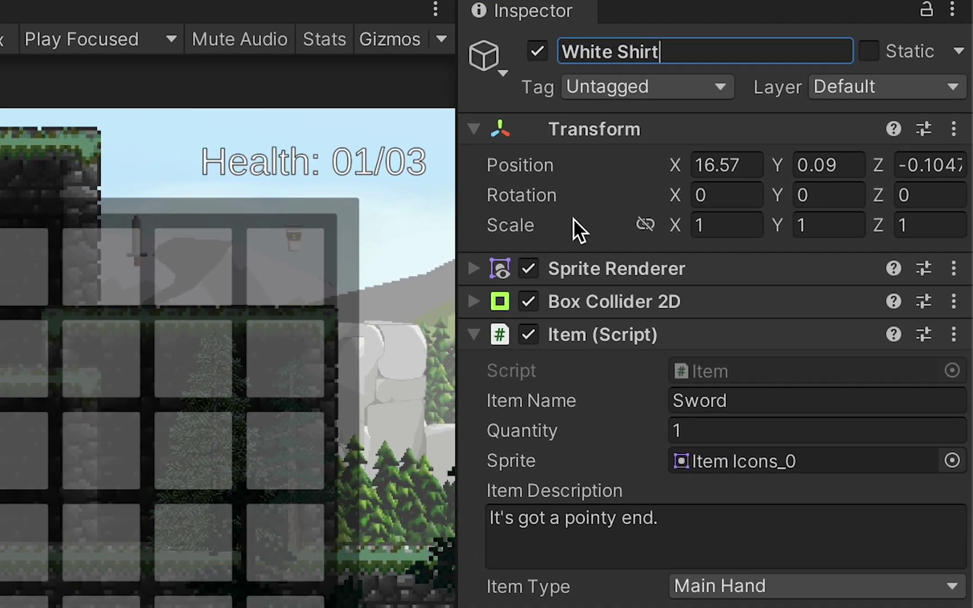
left_click(474, 268)
left_click(952, 304)
type("shirt")
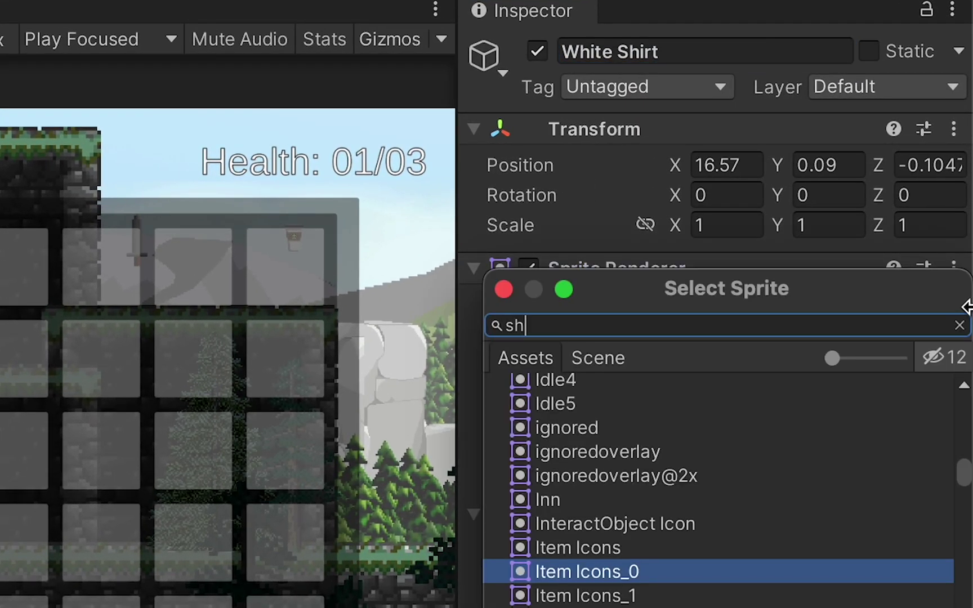
key("Down")
key("Down")
key("Return")
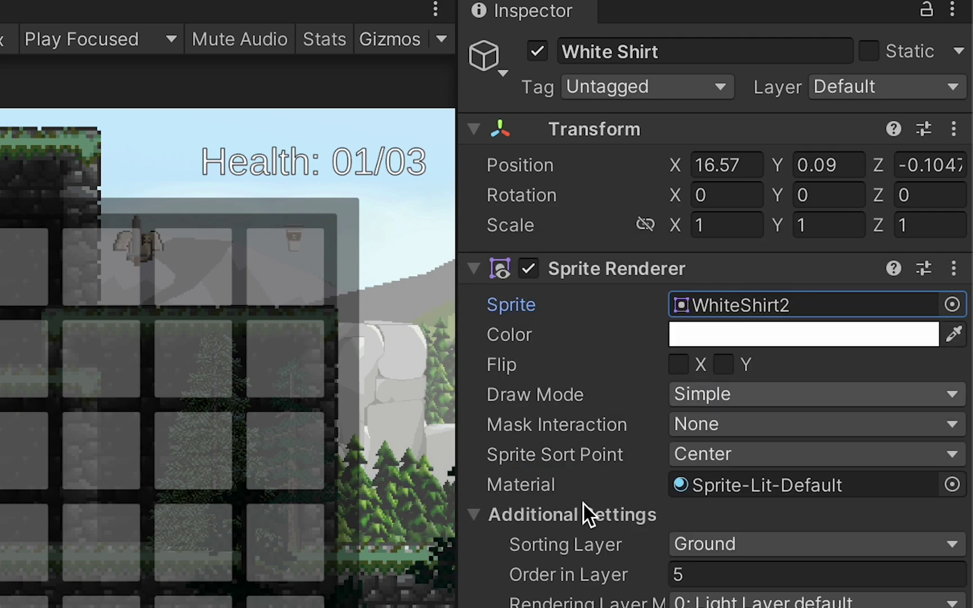
- Set the White Shirt's Item script Sprite to WhiteShirt2
left_click(472, 267)
type("White Shirt")
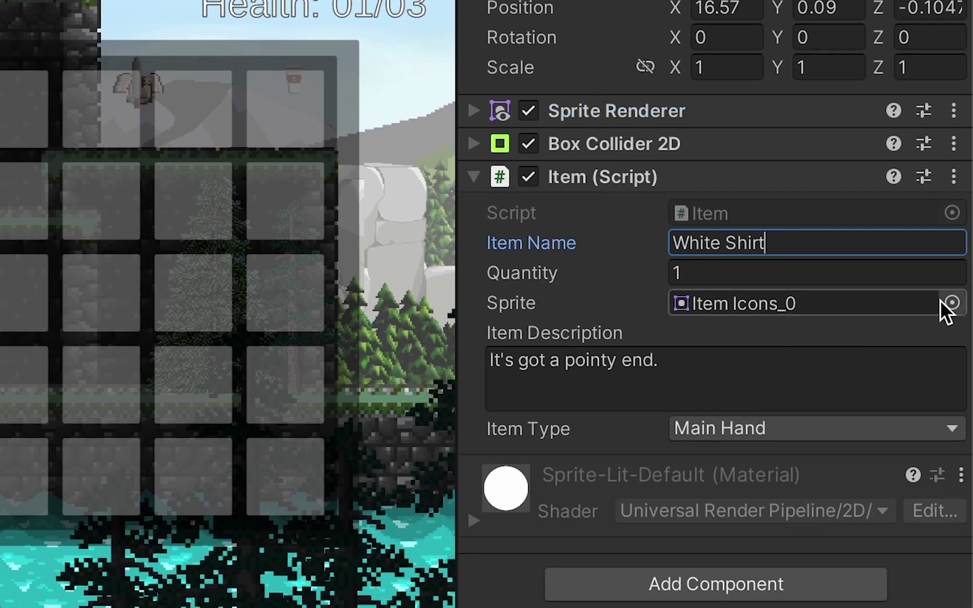
left_click(951, 304)
type("s")
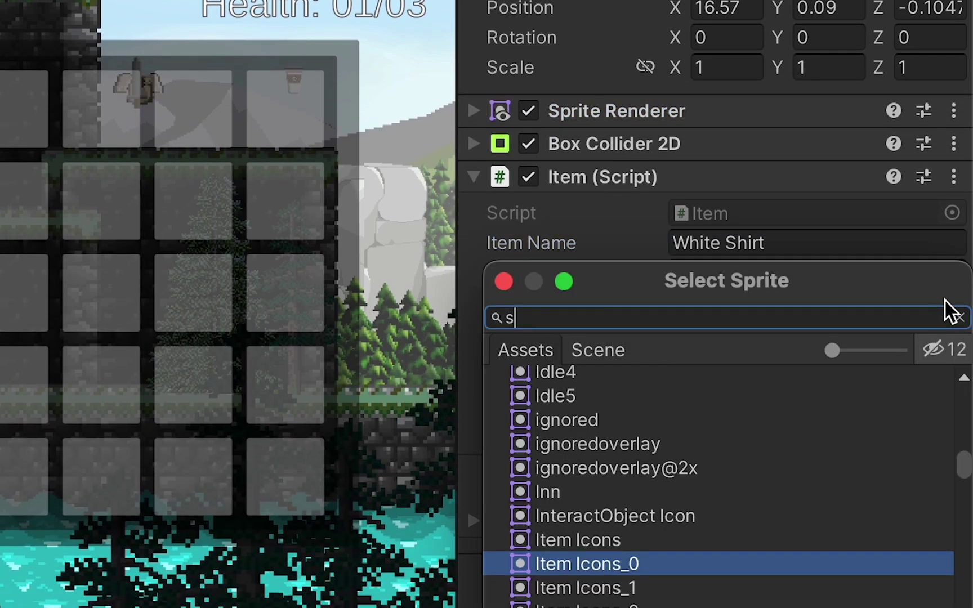
type("hirt")
key("Down")
key("Down")
key("Down")
key("Return")
- Replace the item description with 'It's not too smelly.' and set Item Type to Body
left_click(584, 385)
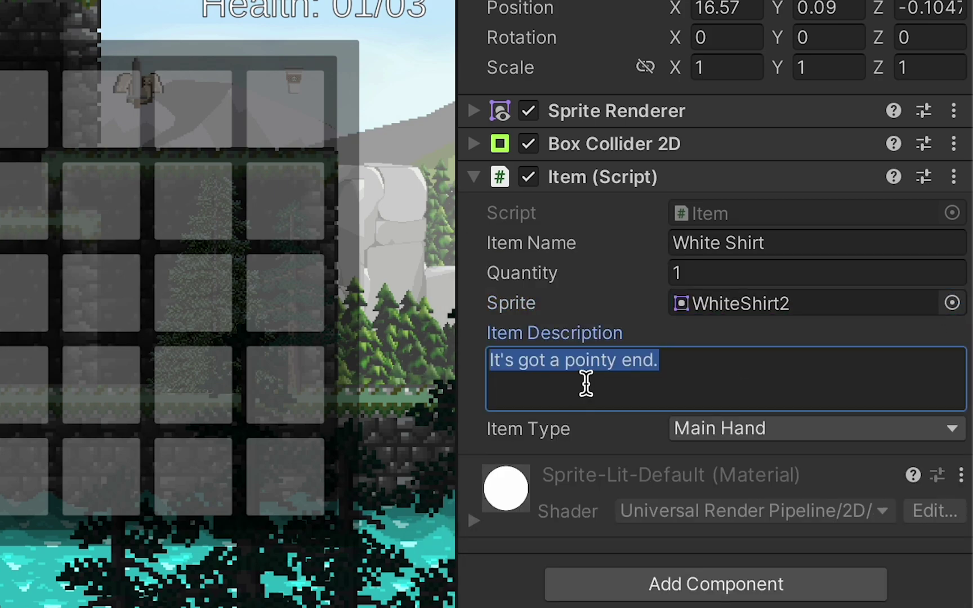
key("BackSpace")
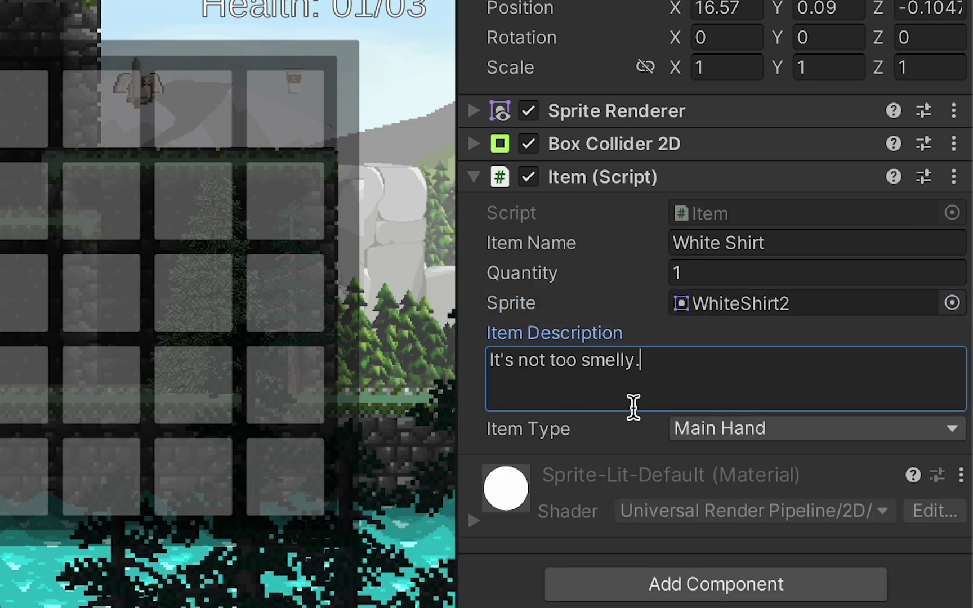
left_click(689, 427)
left_click(707, 422)
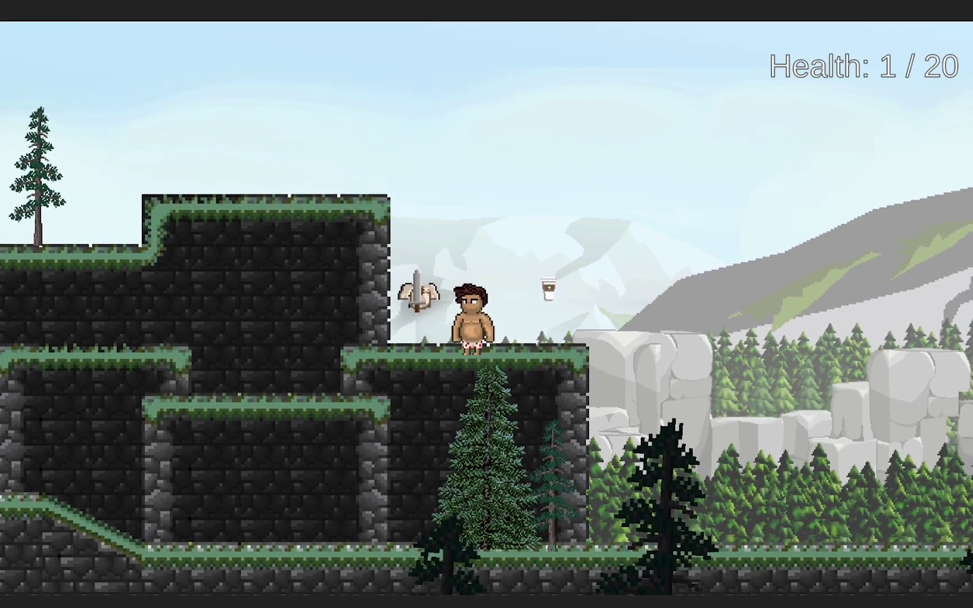
- Open the inventory in play mode and equip the White Shirt into the Body slot
key("i")
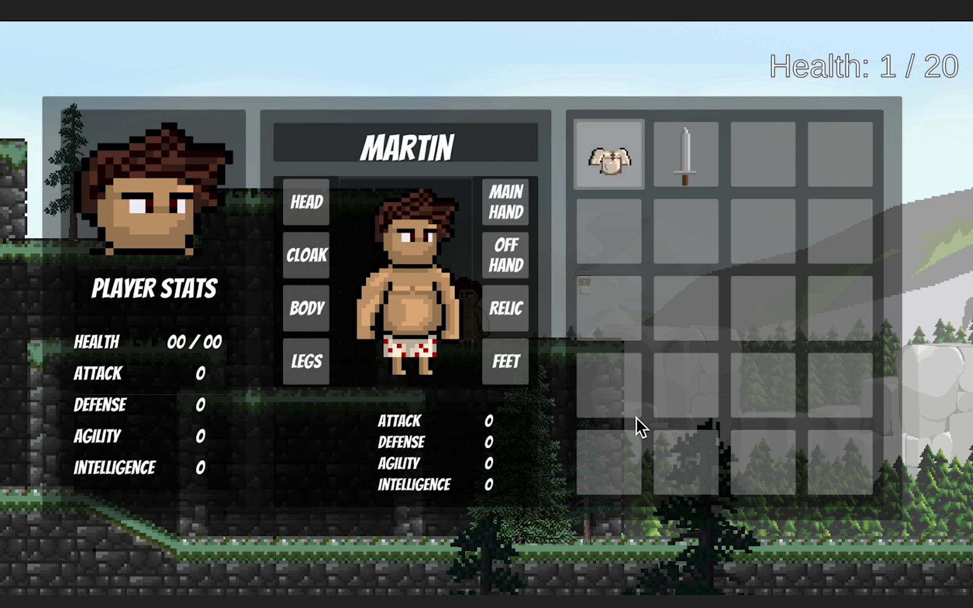
left_click(624, 167)
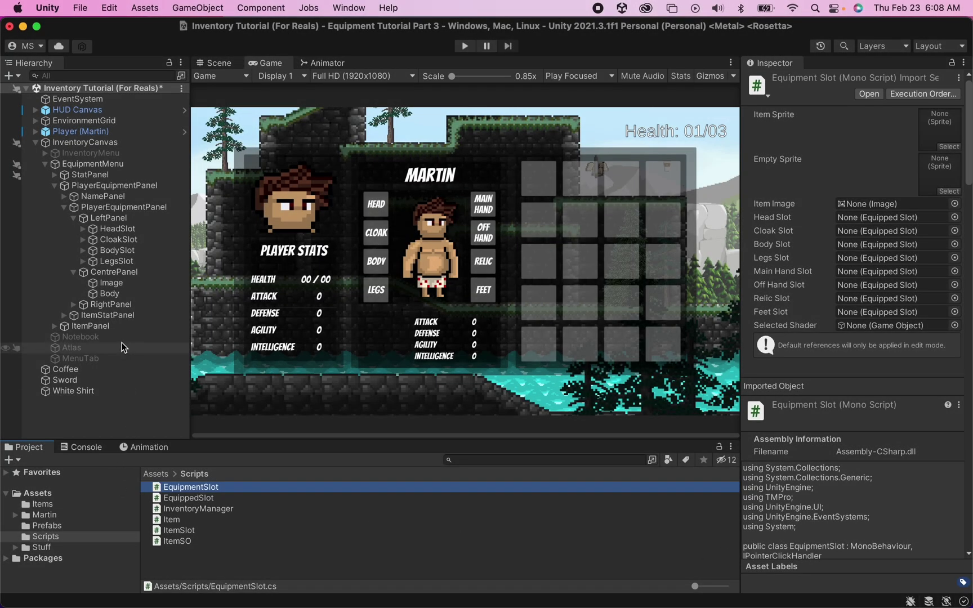
- Duplicate the Body image under CentrePanel into several copies
left_click(142, 282)
left_click(144, 273)
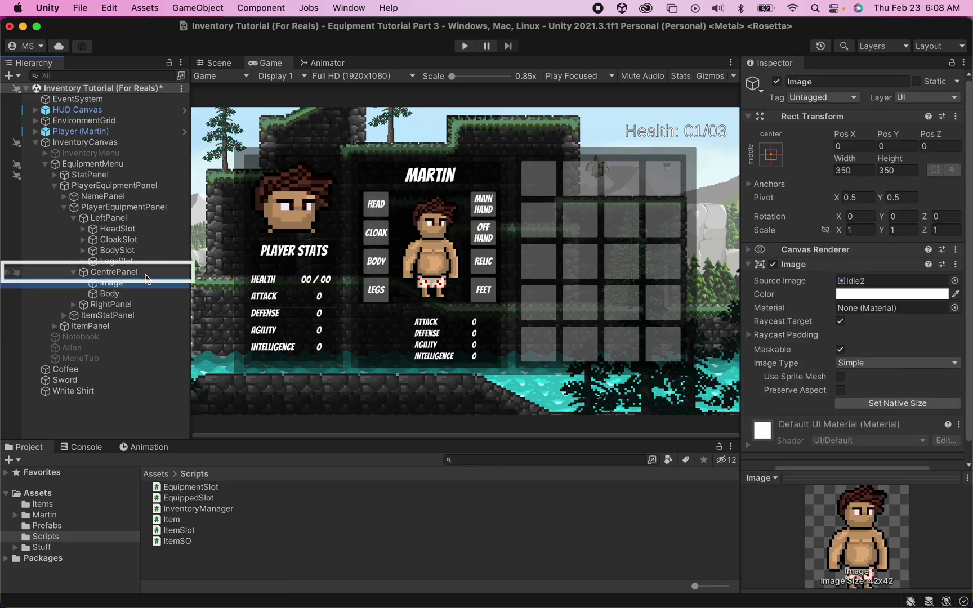
left_click(123, 294)
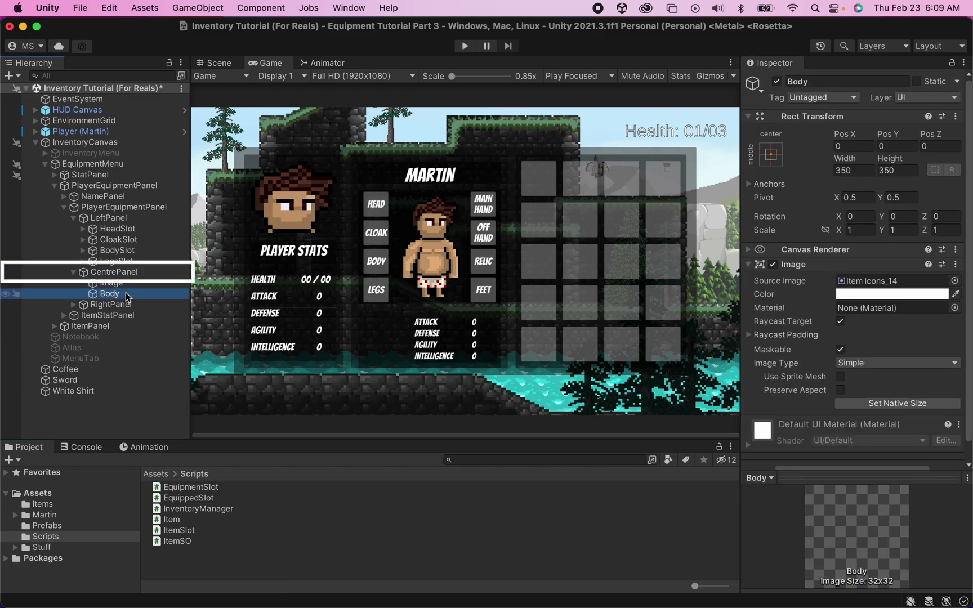
key("super+d")
key("super+d")
key("super+d")
key("super+d")
key("super+d")
key("super+d")
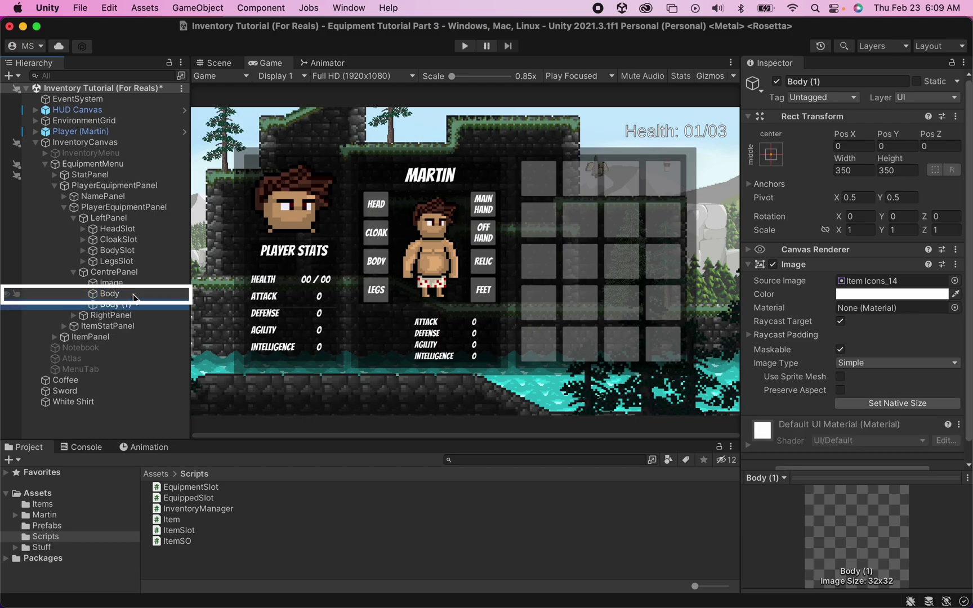
key("super+d")
key("super+d")
key("super+d")
key("super+d")
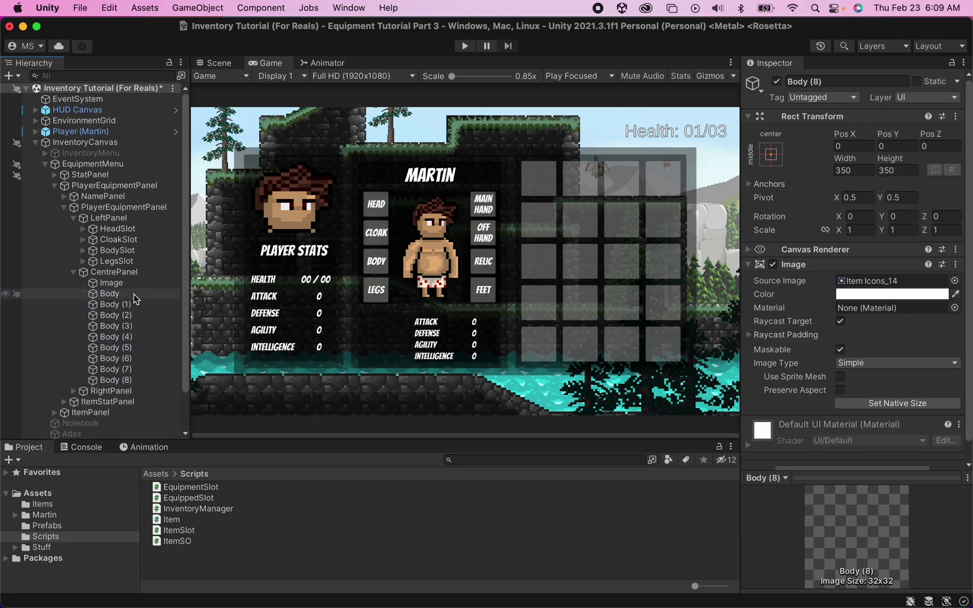
- Rename the first two Body copies to Head and Cloak
left_click(130, 298)
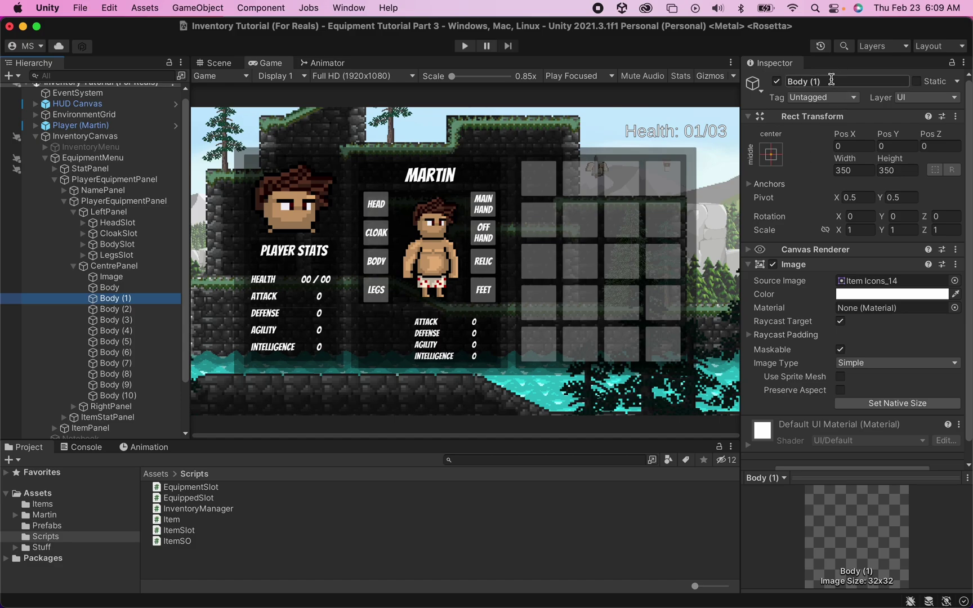
left_click(832, 80)
type("Head")
key("Return")
left_click(113, 310)
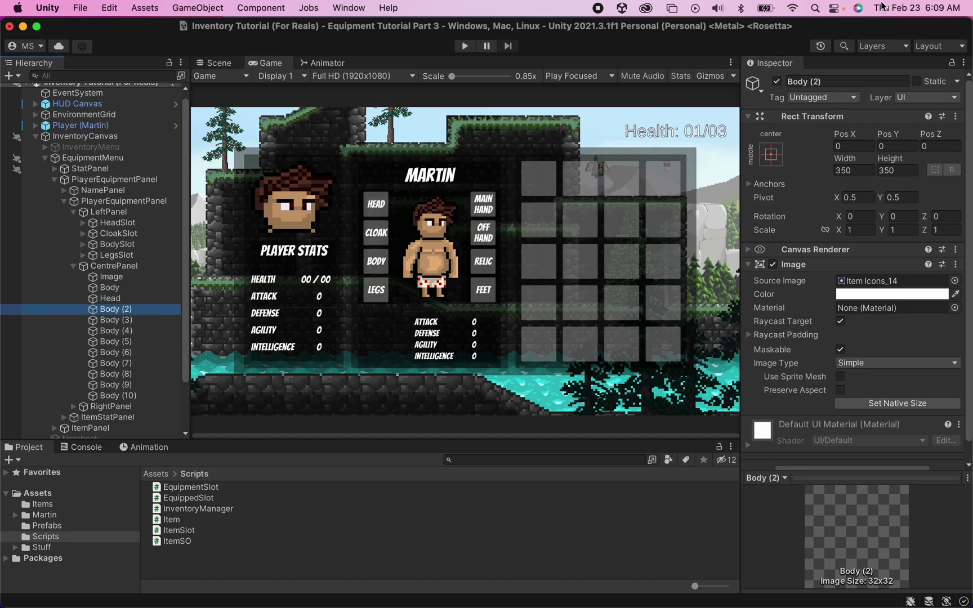
left_click(849, 80)
type("CLoak")
- Move the original Body below Cloak and rename the next copies to Legs and MainHand
left_click(112, 320)
left_click_drag(110, 288, 130, 315)
left_click(868, 81)
type("Legs")
left_click(110, 331)
left_click(828, 81)
type("MainHand")
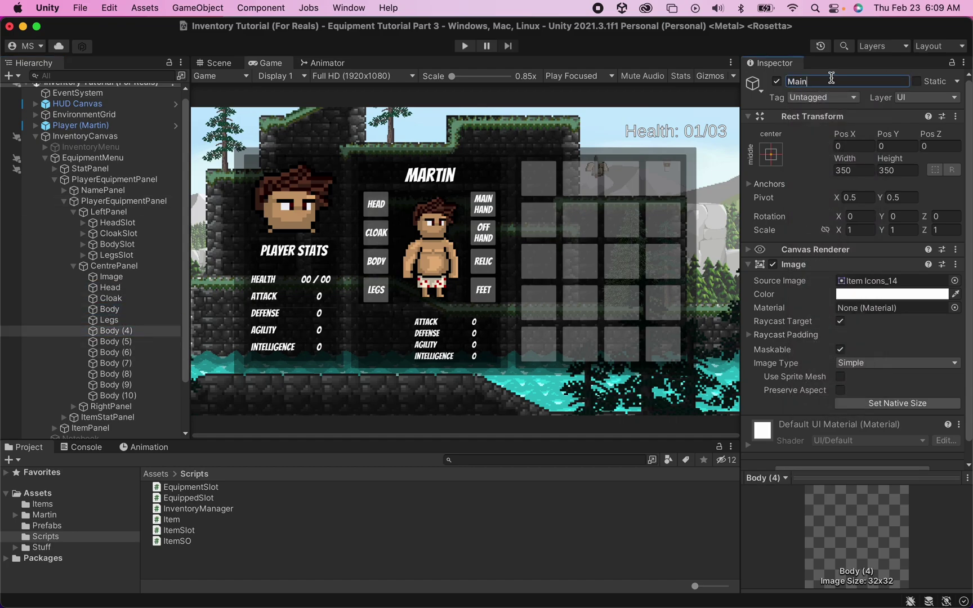
key("Return")
- Rename the following Body copies to OffHand, Relic and Feet
left_click(110, 341)
left_click(829, 81)
type("OffHand")
key("Return")
left_click(110, 352)
left_click(829, 81)
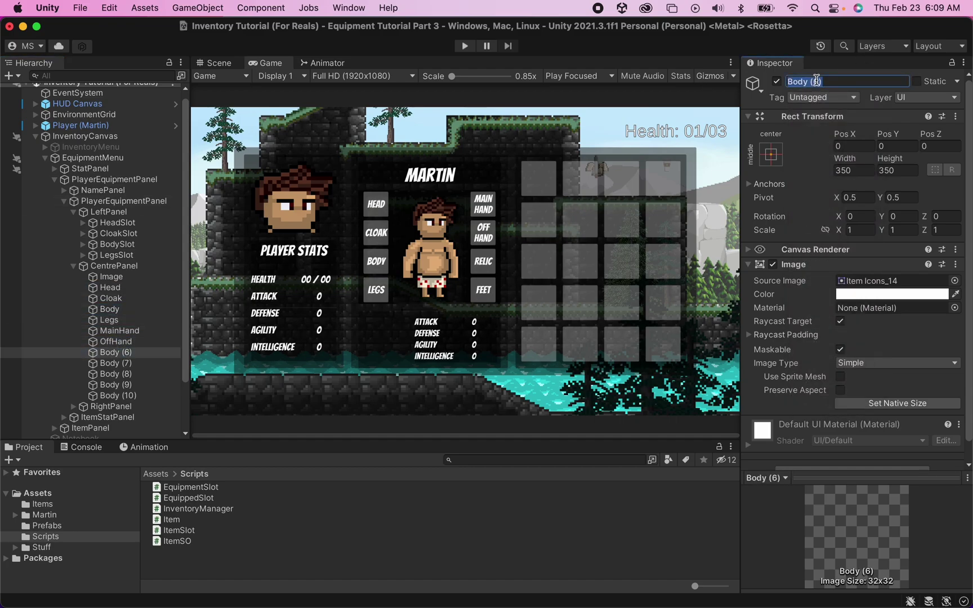
type("Relic")
left_click(111, 364)
left_click(841, 80)
type("Feet")
- Delete the leftover copies Body (8) through Body (10)
left_click(111, 374)
left_click(110, 395, "shift")
scroll(118, 383, "down", 3)
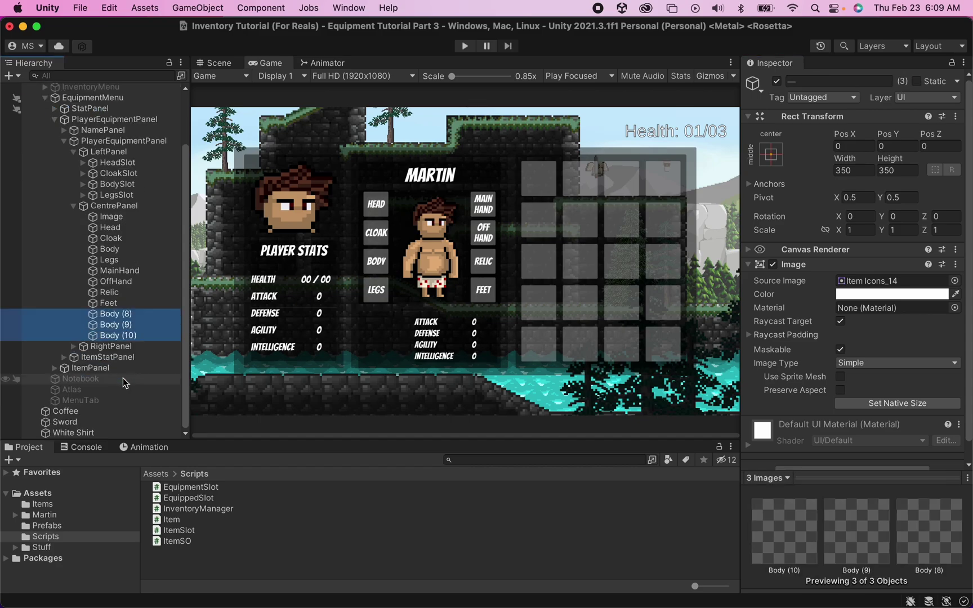
right_click(112, 330)
left_click(163, 222)
- Rename the Image object under CentrePanel to Naked
left_click(111, 249)
left_click(824, 82)
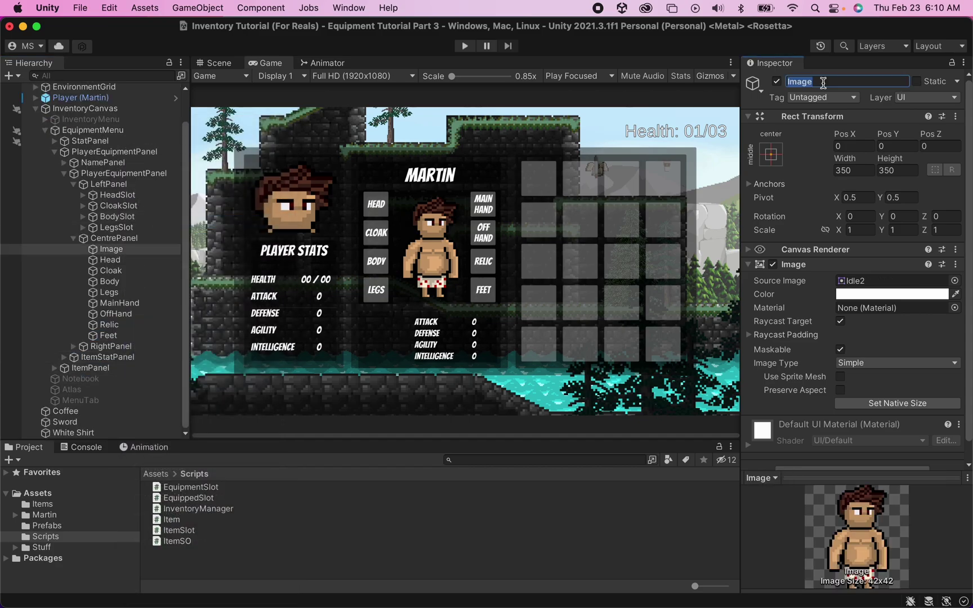
type("Naked")
left_click(110, 282)
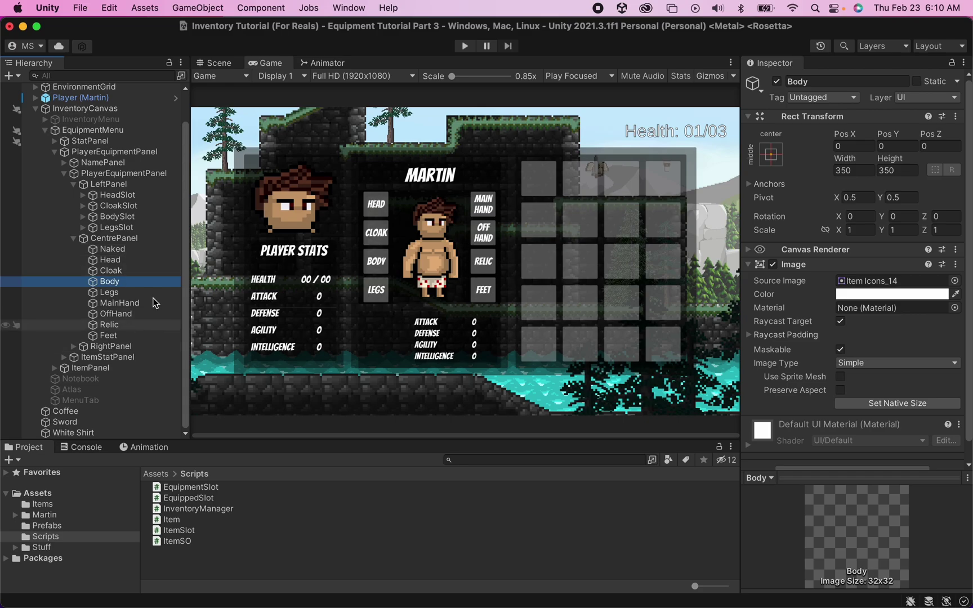
- Assign the Head and Cloak images as HeadSlot's and CloakSlot's Player Display Image
left_click(141, 196)
left_click(748, 278)
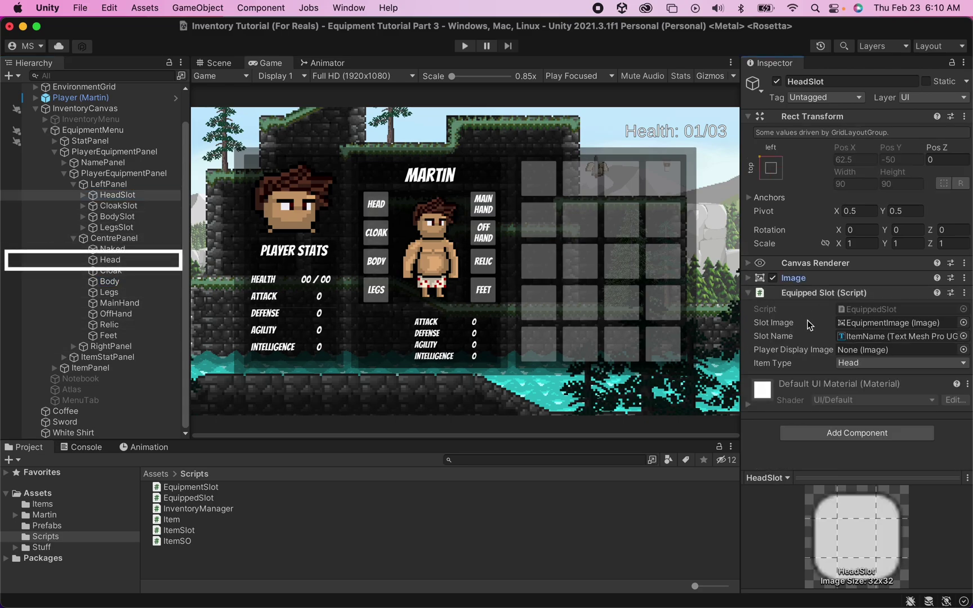
left_click_drag(124, 265, 899, 350)
left_click(118, 206)
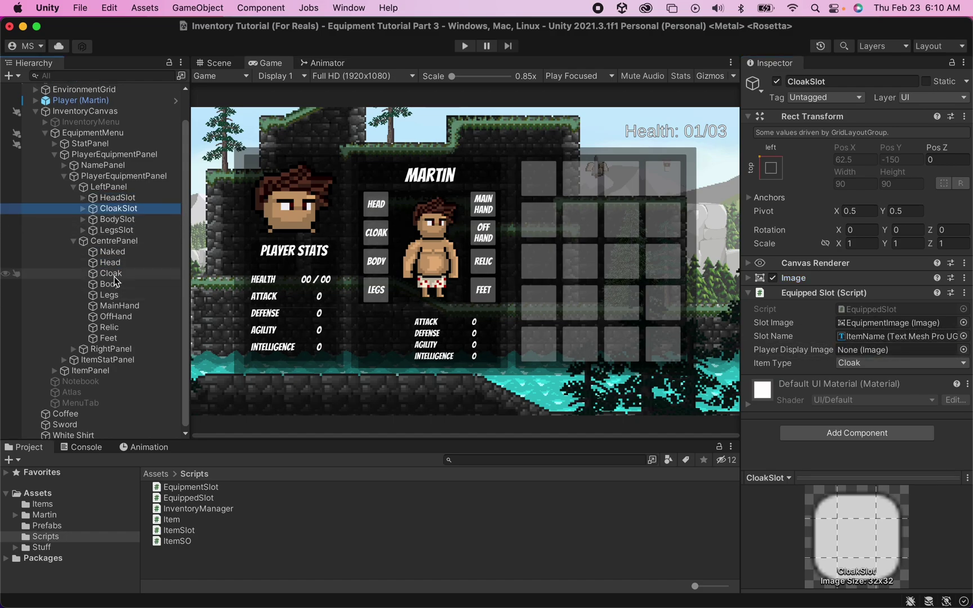
left_click_drag(111, 273, 899, 349)
- Assign the MainHand and Feet images to MainHandSlot and FeetSlot's Player Display Image fields
key("Left")
key("Left")
key("Down")
key("Down")
key("Down")
key("Down")
key("Down")
key("Down")
key("Down")
key("Down")
key("Down")
key("Down")
key("Down")
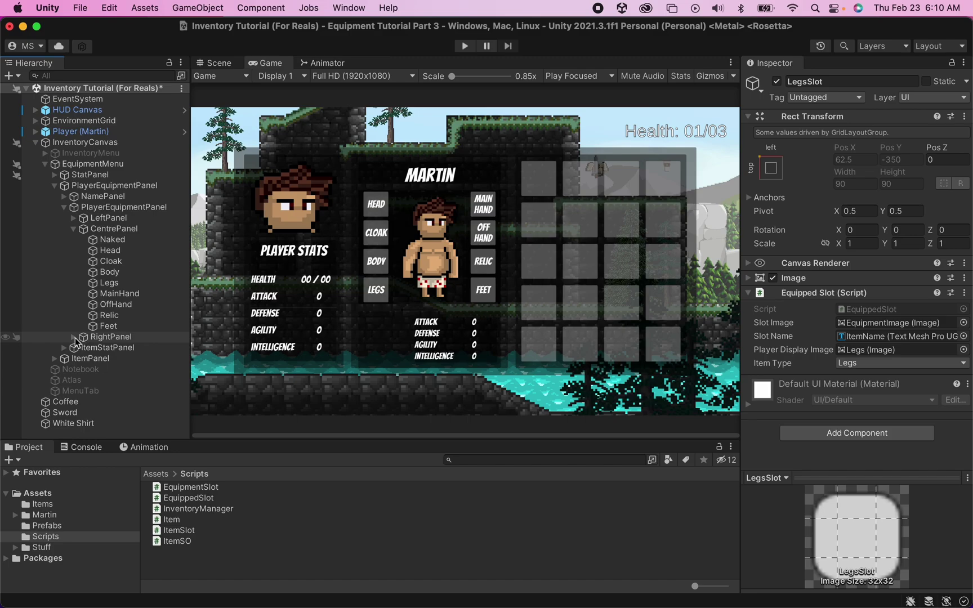
key("Right")
key("Down")
left_click_drag(115, 260, 898, 350)
key("Down")
key("Down")
left_click_drag(111, 281, 899, 350)
key("Down")
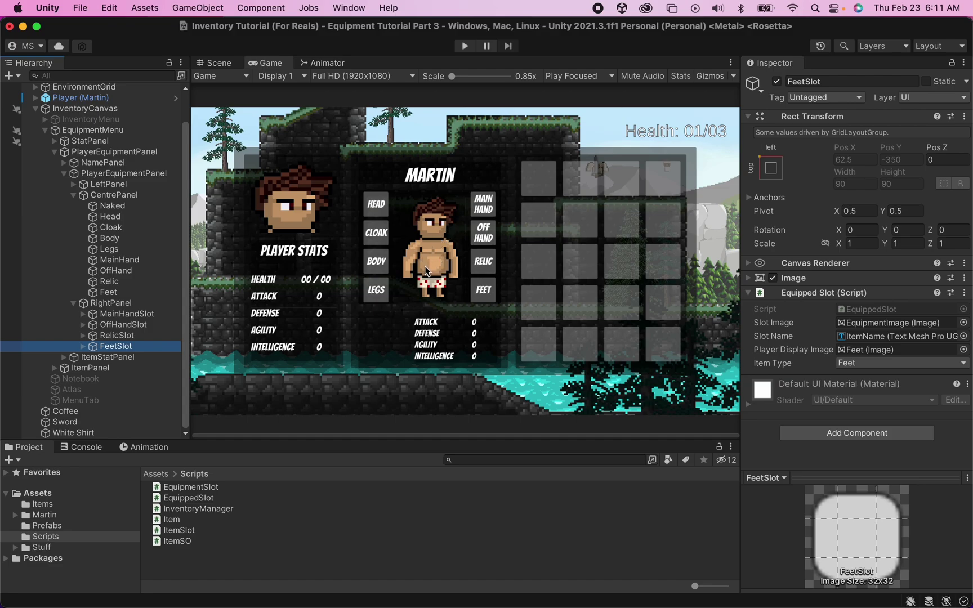
left_click(132, 217)
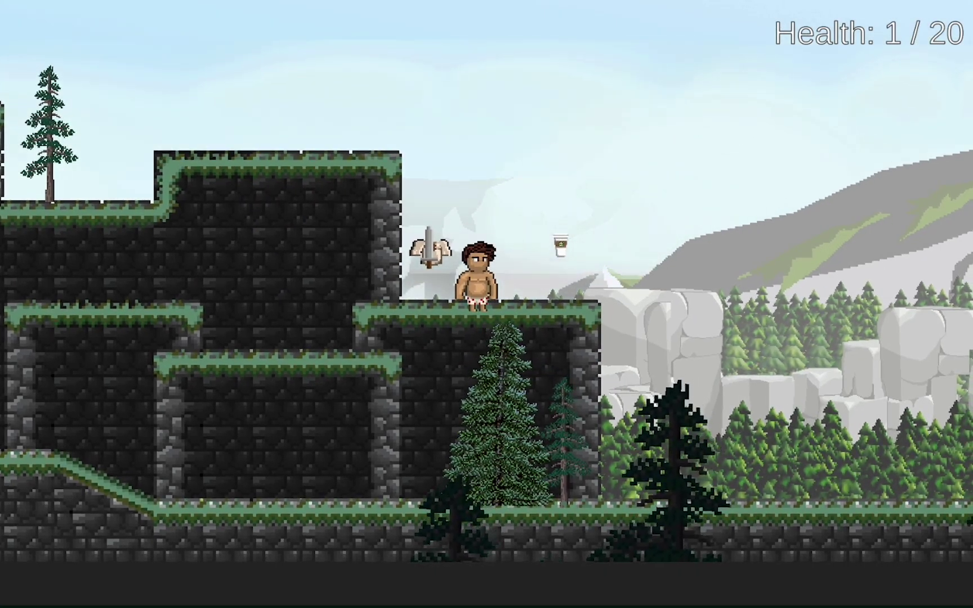
- Pick up the sword, drop it from the inventory, then select ItemSlot (1) under ItemPanel
key("a")
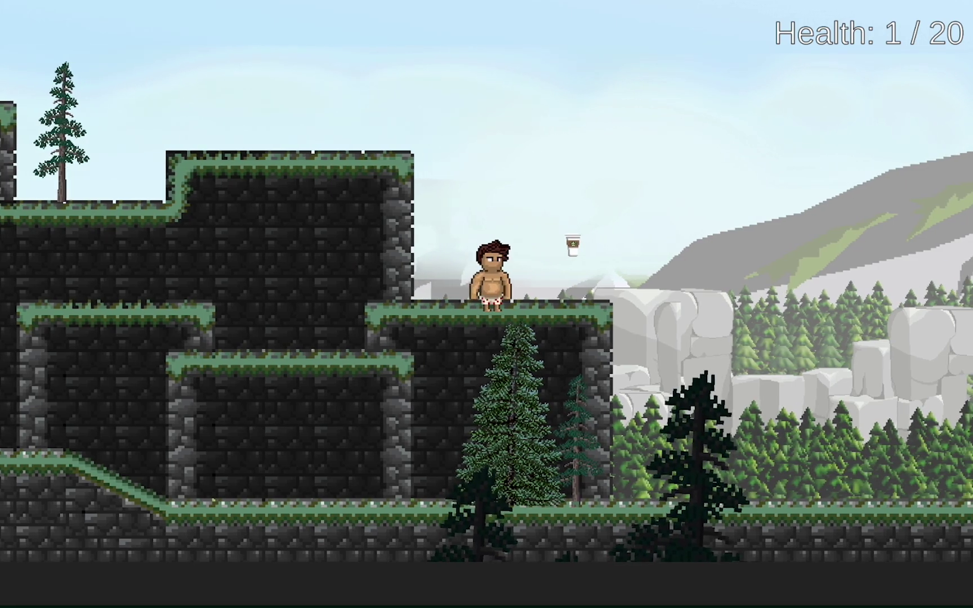
key("i")
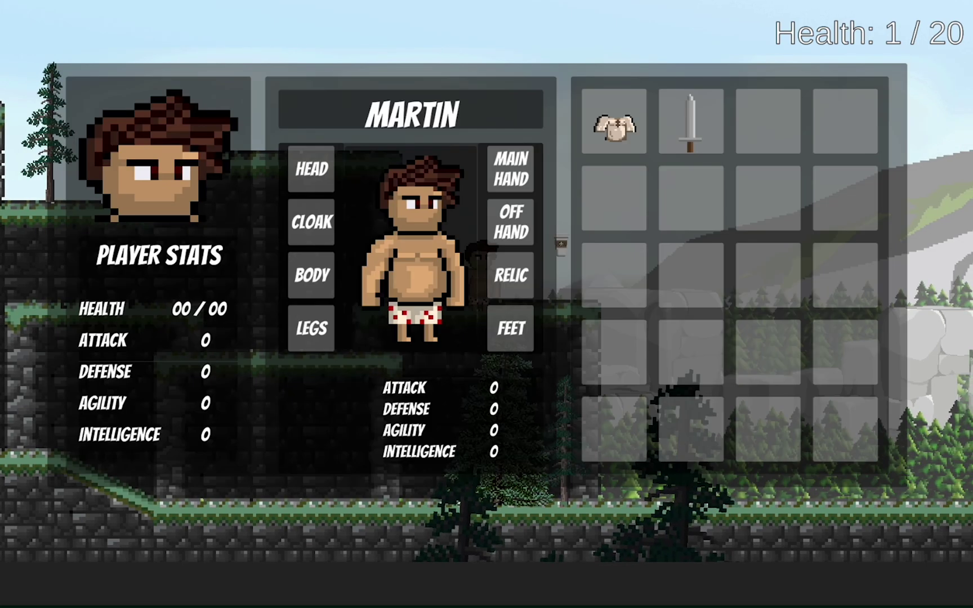
left_click(682, 116)
key("i")
key("a")
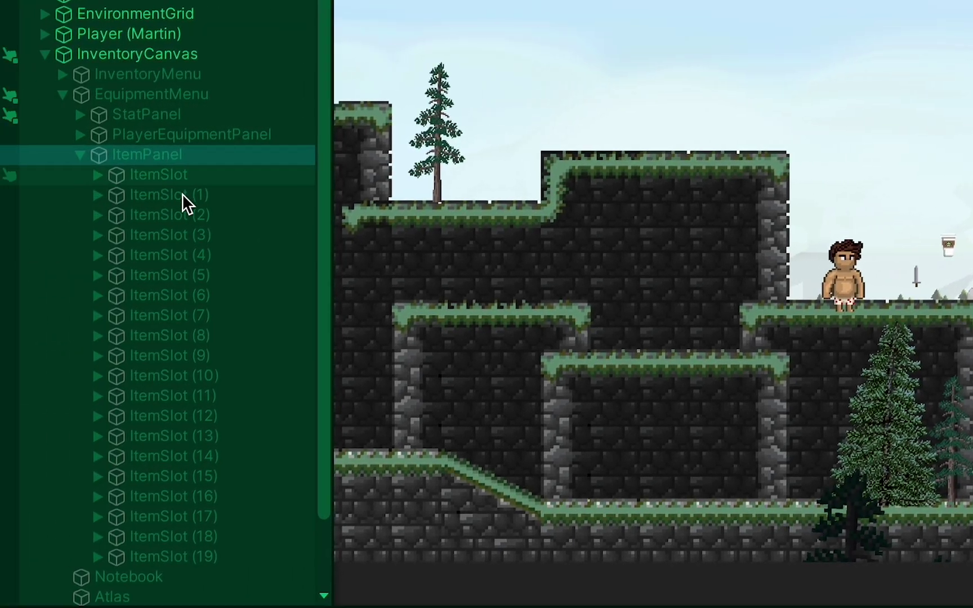
left_click(206, 195)
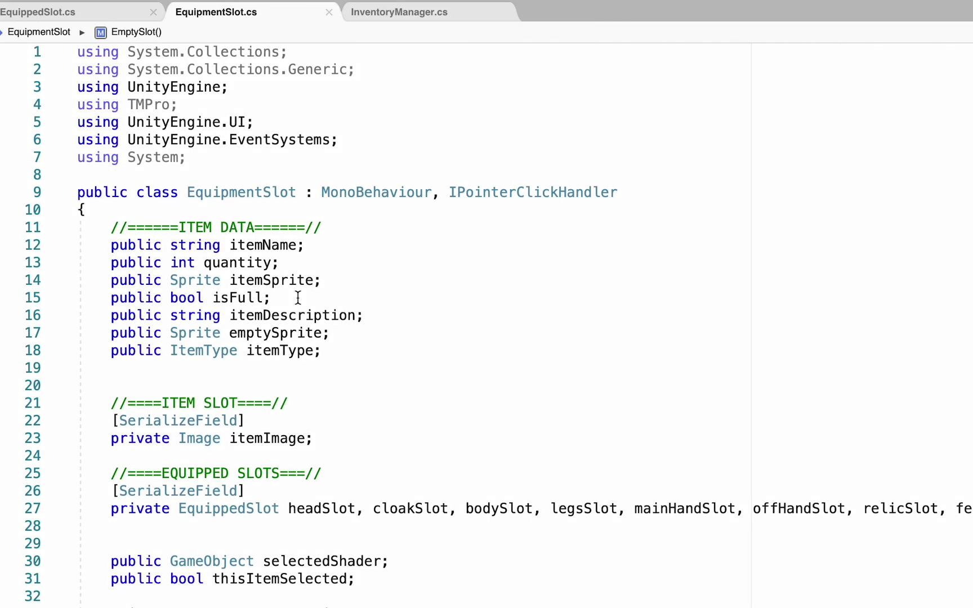
- Add 'isFull = false;' after the emptySprite line in EquipmentSlot's EmptySlot() method
left_click_drag(271, 299, 79, 299)
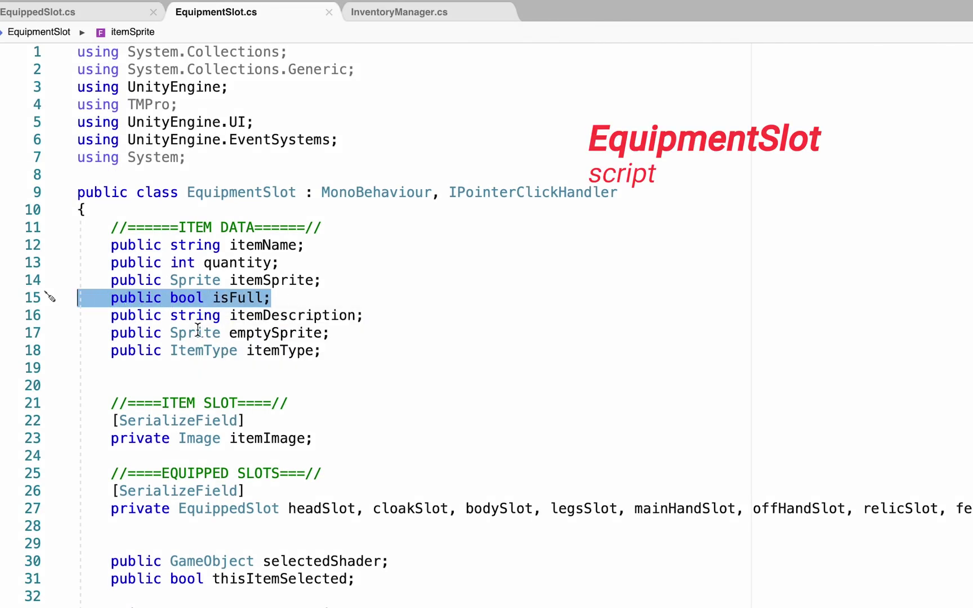
scroll(563, 470, "down", 20)
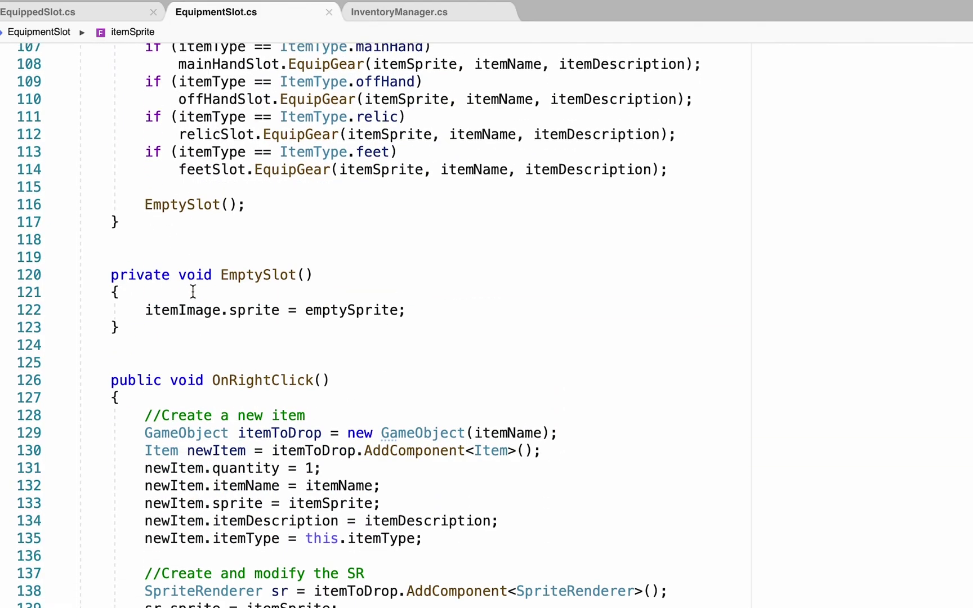
left_click(437, 311)
key("Return")
type("i")
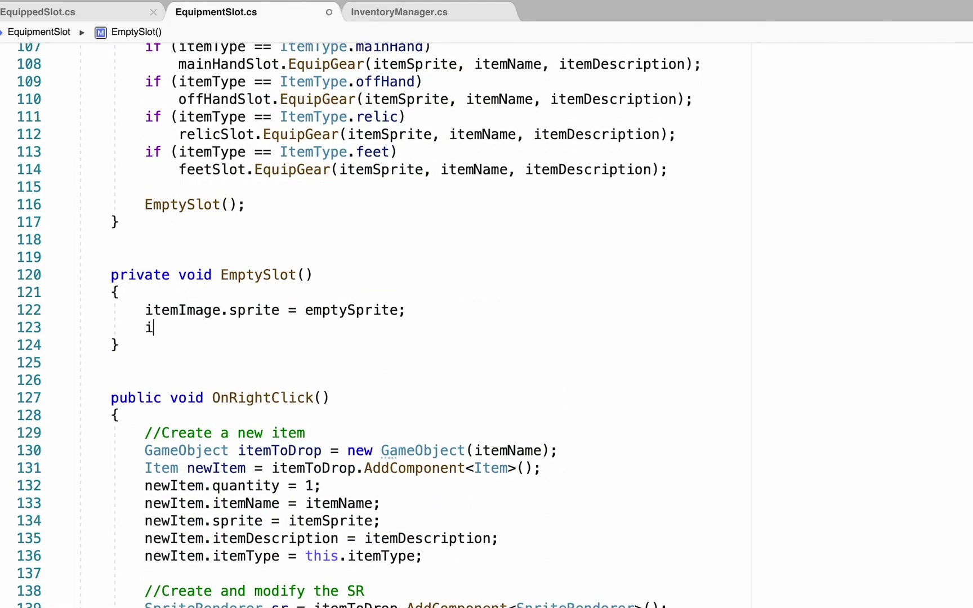
type("sFull = false;")
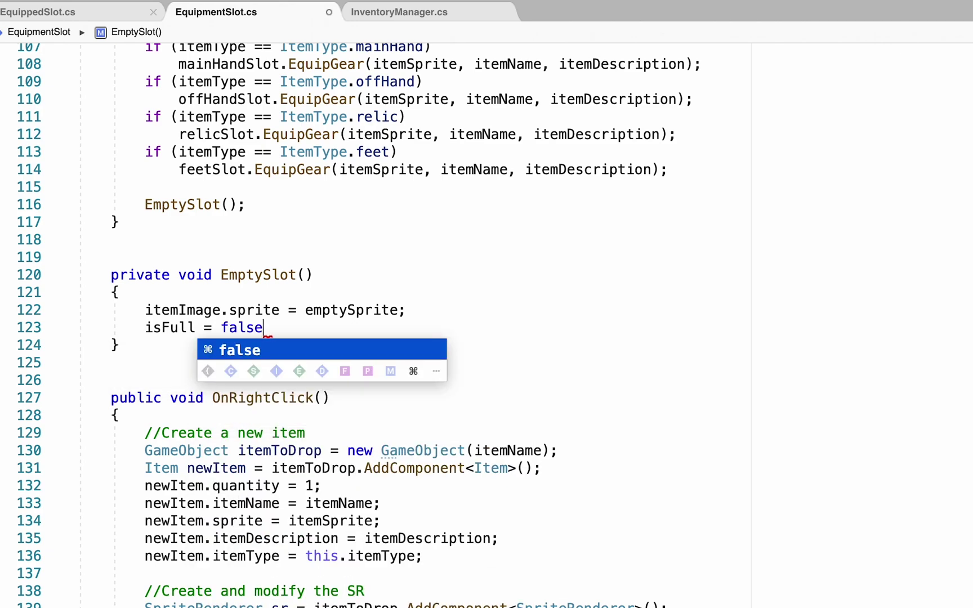